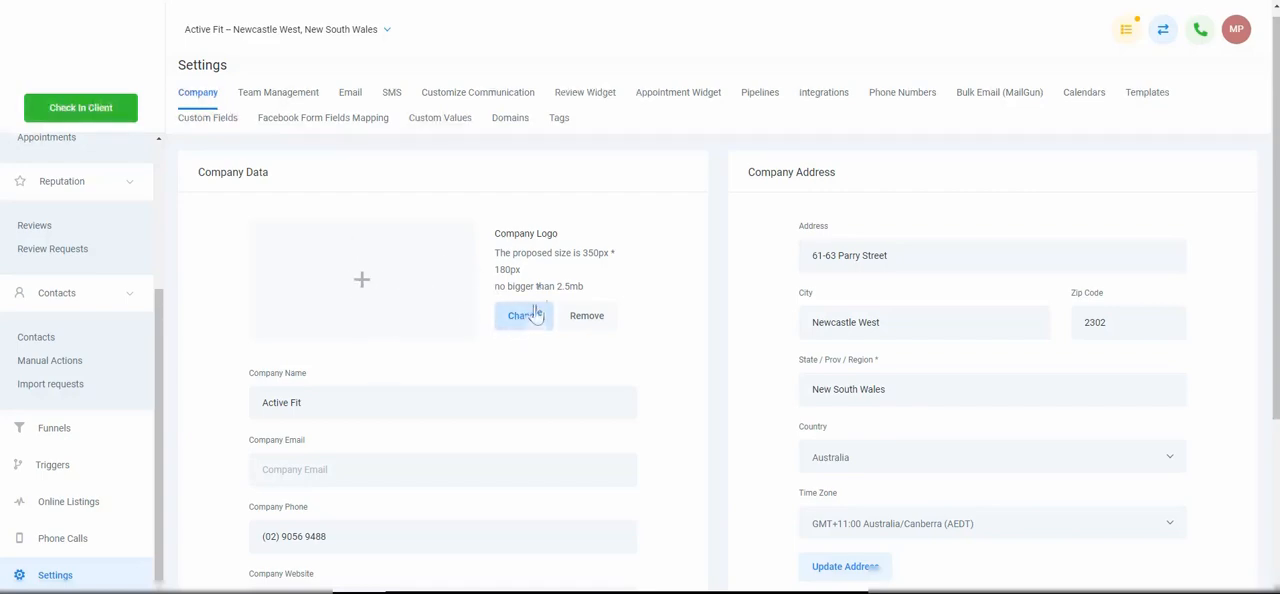
Review the Company Data settings, including the logo, company name, contact details, website and API key
{"action": "scroll", "coordinate": [414, 320], "scroll_direction": "down", "scroll_amount": 3}
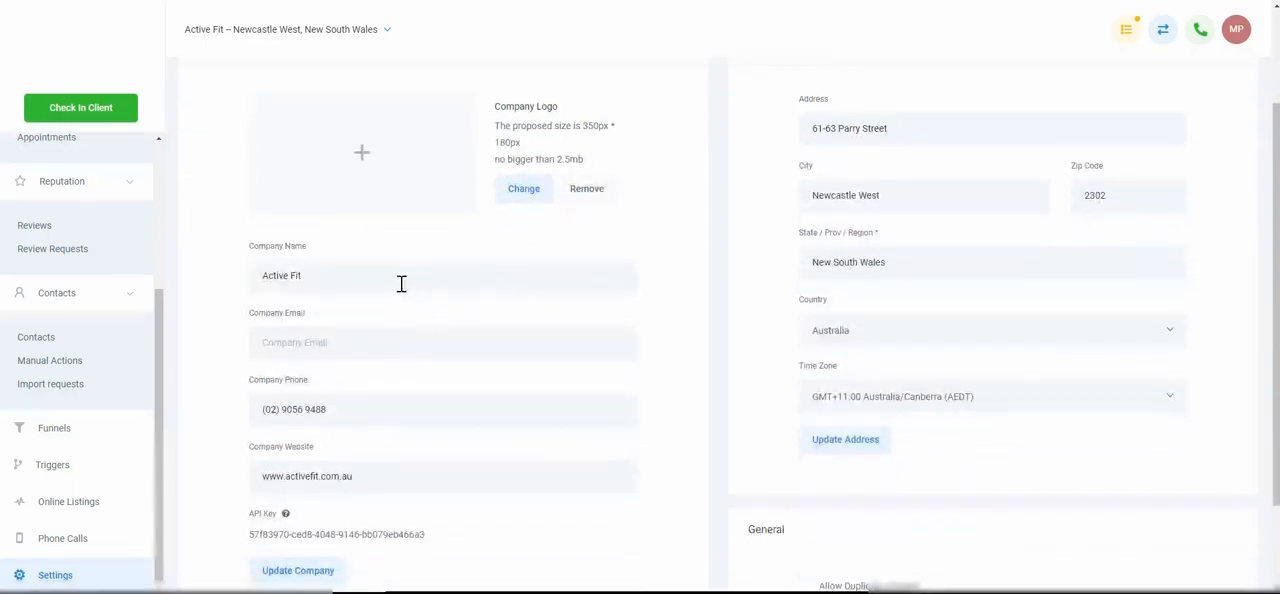
{"action": "scroll", "coordinate": [404, 291], "scroll_direction": "down", "scroll_amount": 2}
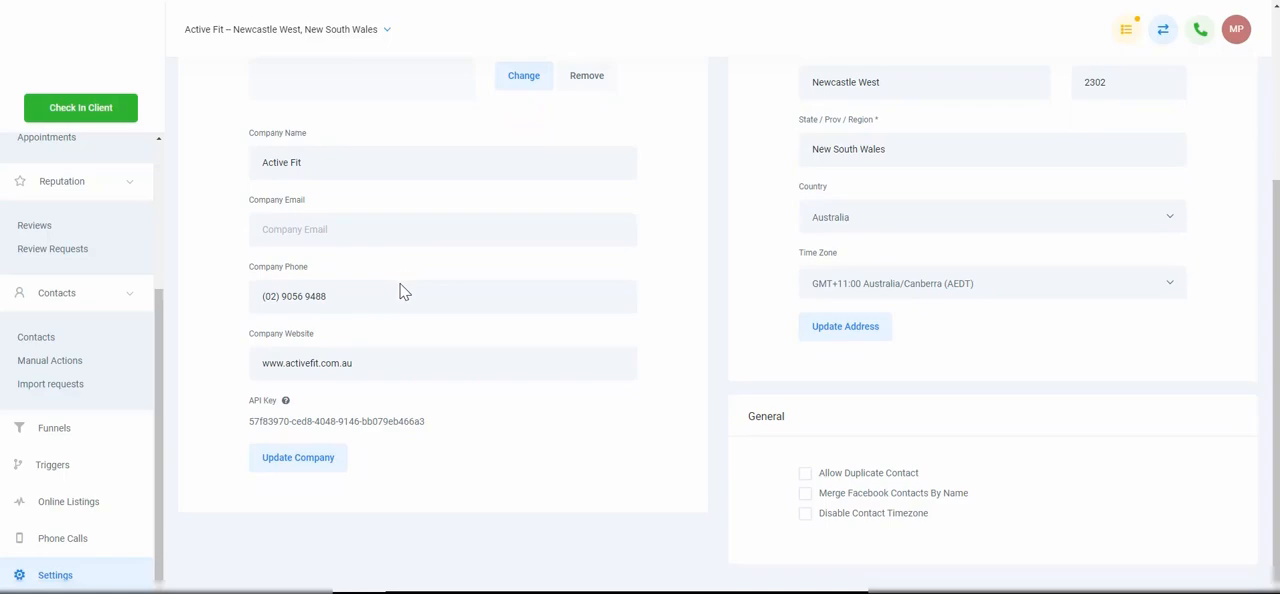
{"action": "scroll", "coordinate": [404, 291], "scroll_direction": "up", "scroll_amount": 1}
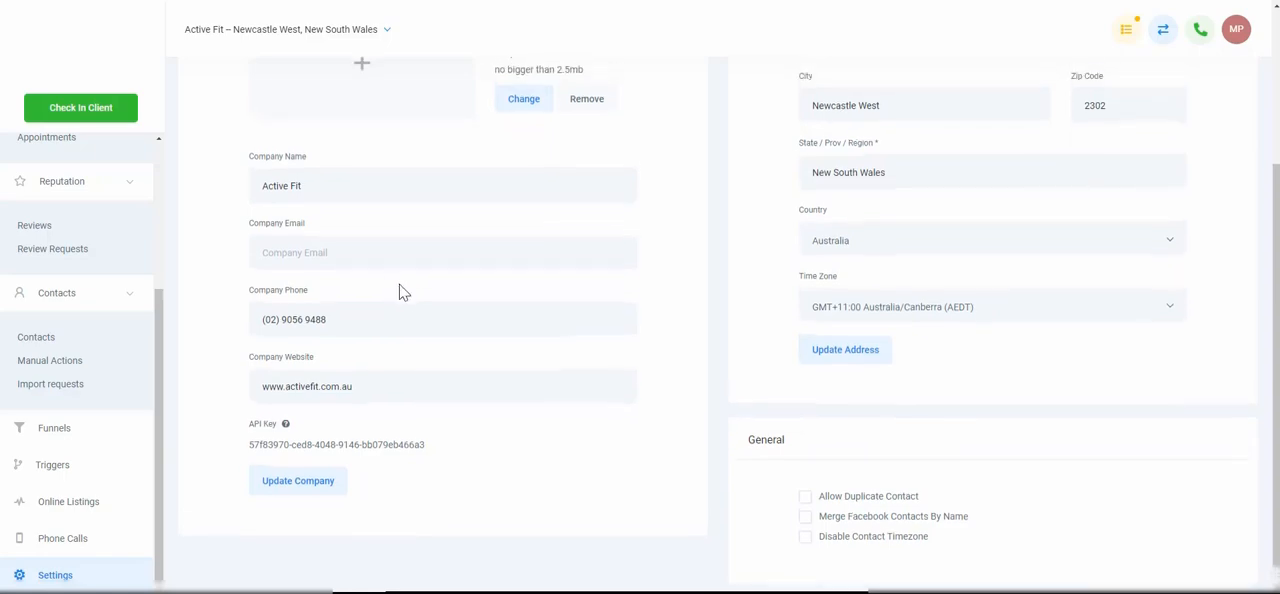
{"action": "triple_click", "coordinate": [365, 447]}
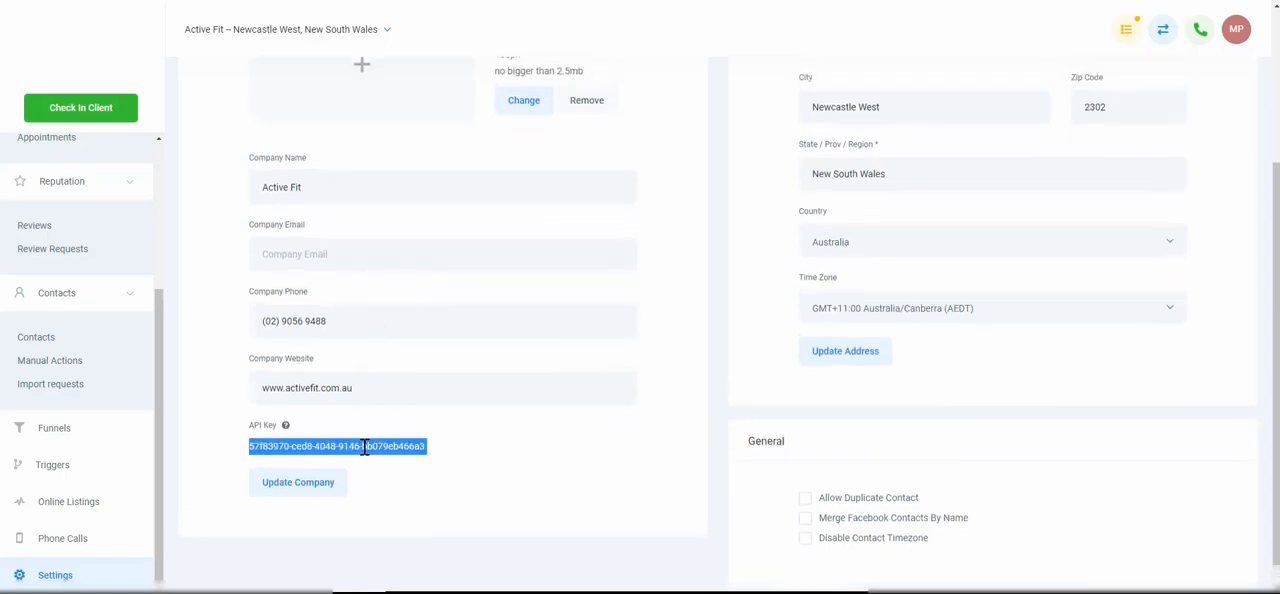
{"action": "left_click", "coordinate": [485, 453]}
{"action": "scroll", "coordinate": [485, 452], "scroll_direction": "up", "scroll_amount": 3}
{"action": "scroll", "coordinate": [463, 451], "scroll_direction": "down", "scroll_amount": 3}
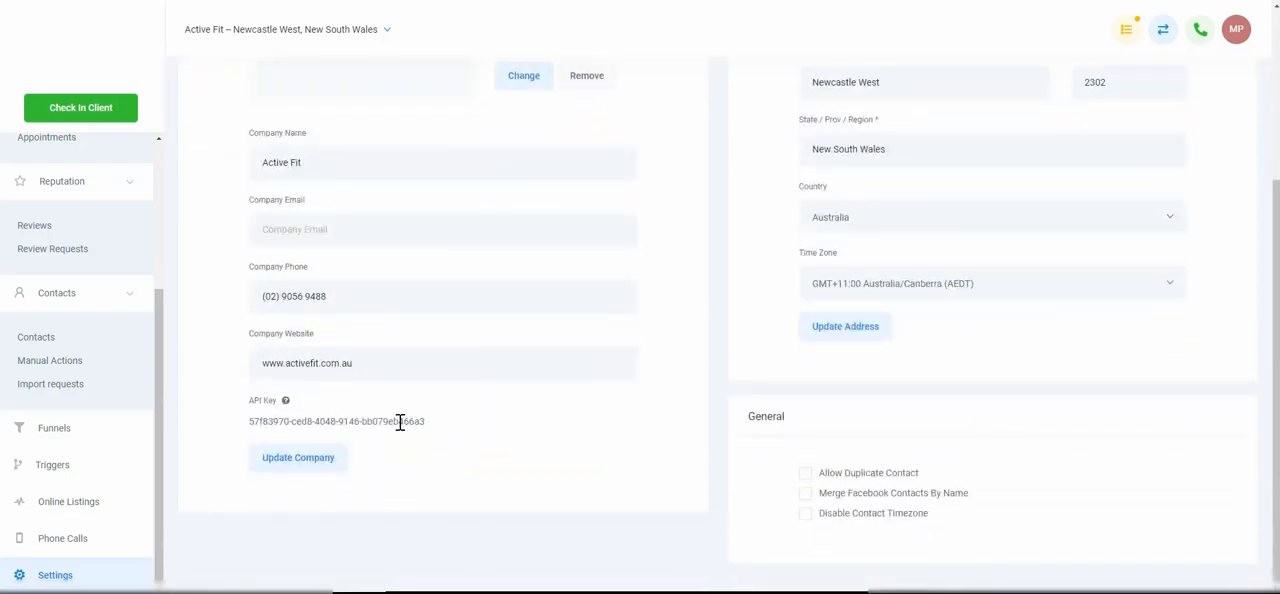
{"action": "scroll", "coordinate": [400, 422], "scroll_direction": "up", "scroll_amount": 3}
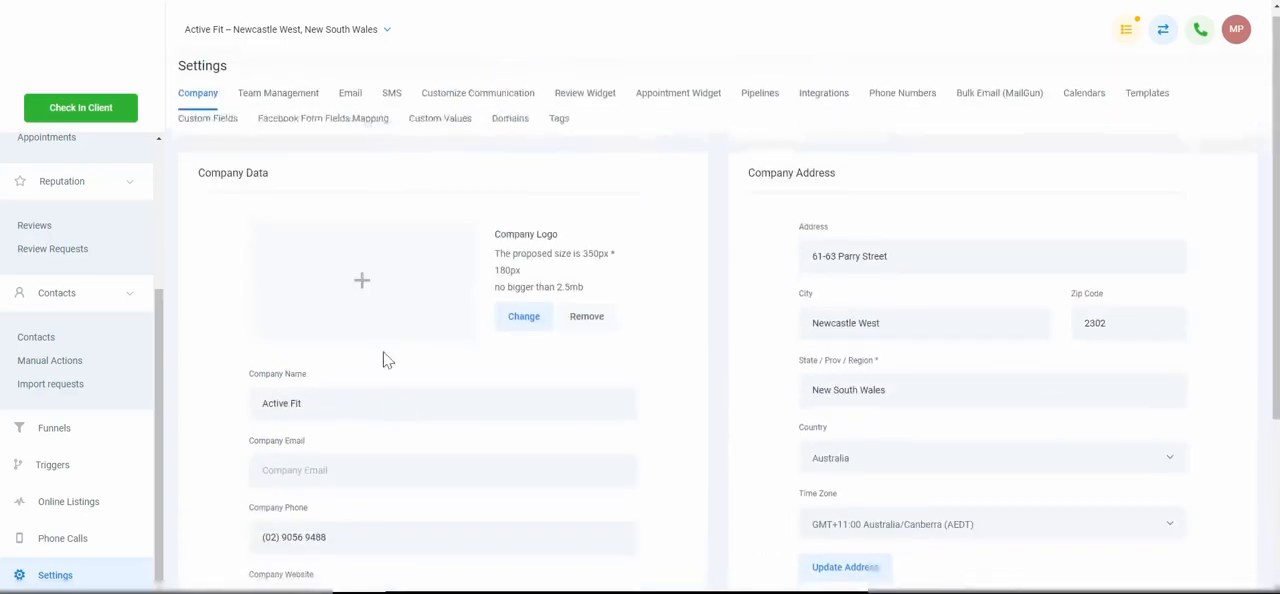
{"action": "scroll", "coordinate": [420, 474], "scroll_direction": "down", "scroll_amount": 3}
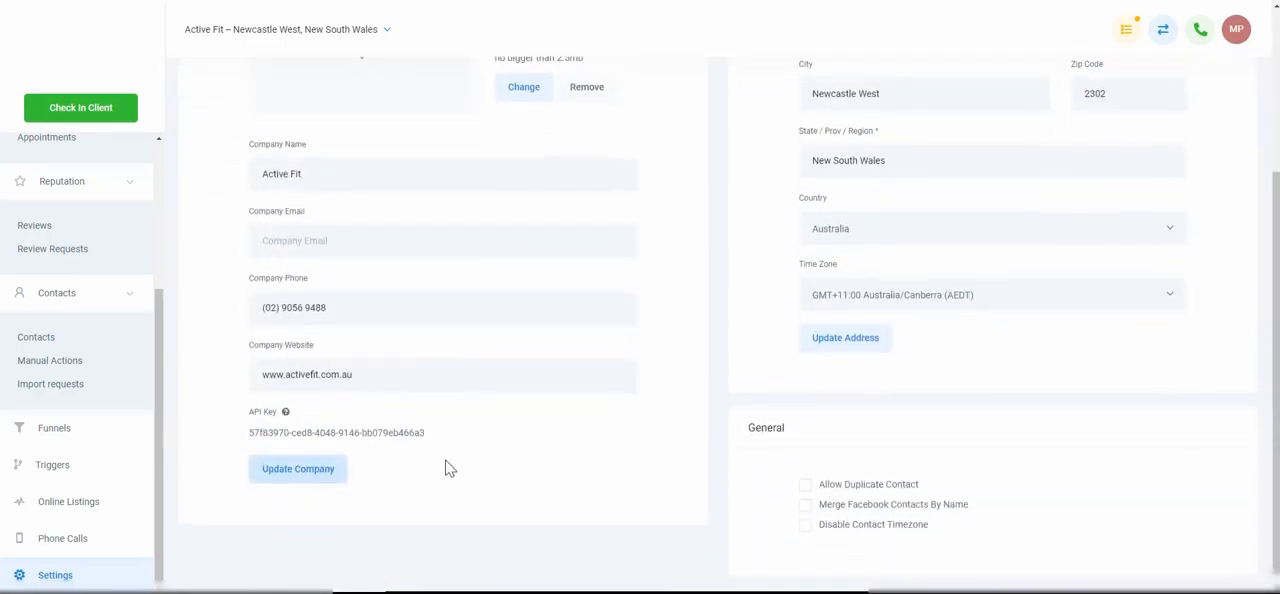
{"action": "scroll", "coordinate": [448, 465], "scroll_direction": "up", "scroll_amount": 3}
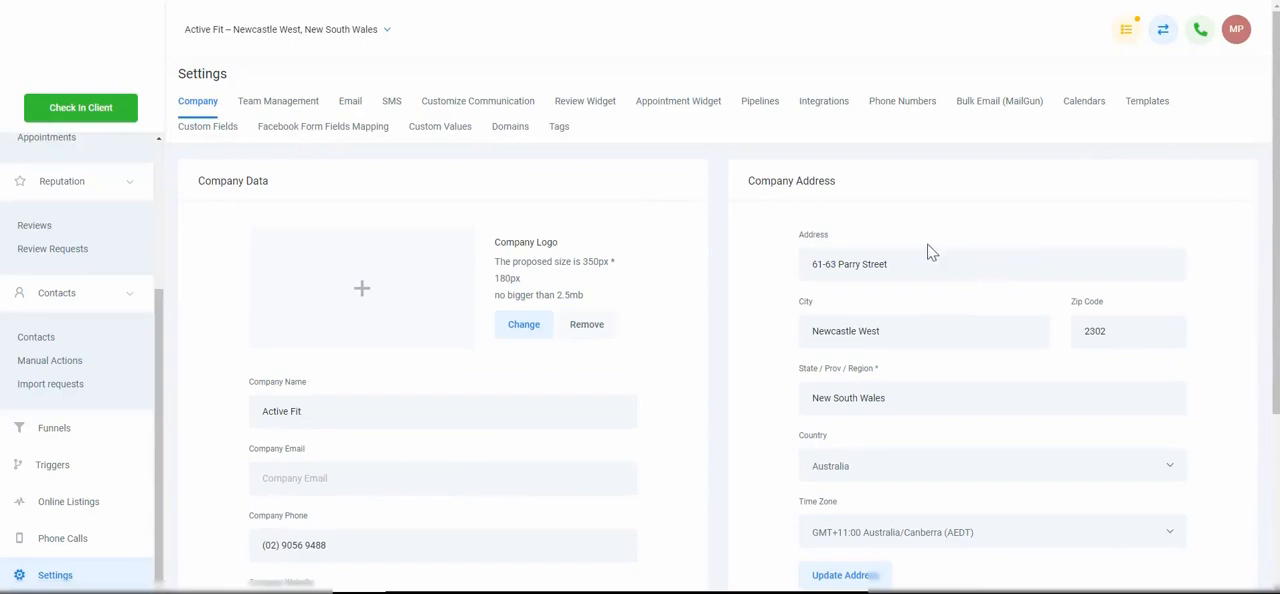
Review the Company Address and time zone settings and the General options for duplicate contacts, Facebook merging and contact timezone
{"action": "scroll", "coordinate": [928, 251], "scroll_direction": "down", "scroll_amount": 1}
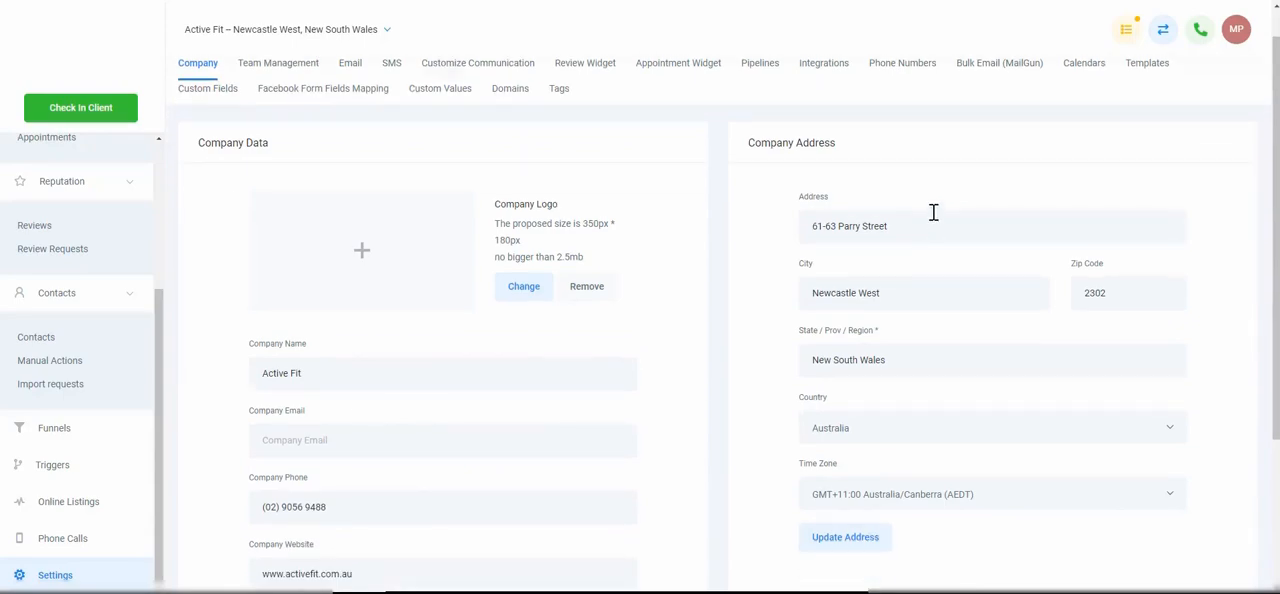
{"action": "scroll", "coordinate": [931, 223], "scroll_direction": "down", "scroll_amount": 1}
{"action": "scroll", "coordinate": [1036, 362], "scroll_direction": "down", "scroll_amount": 1}
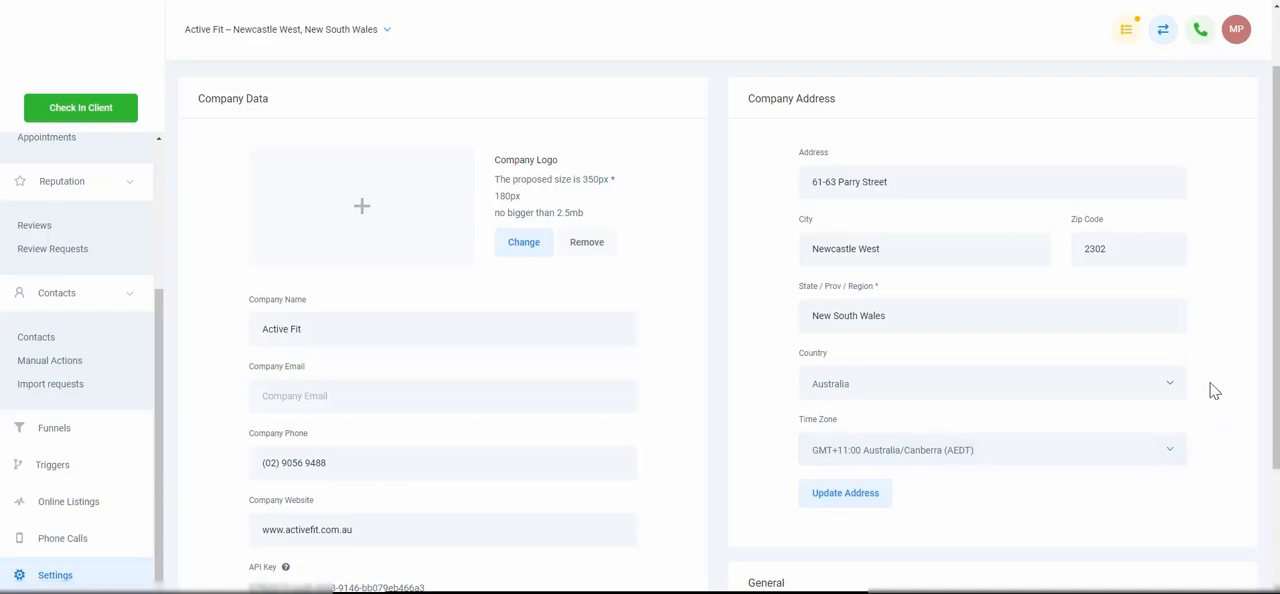
{"action": "scroll", "coordinate": [1213, 390], "scroll_direction": "down", "scroll_amount": 2}
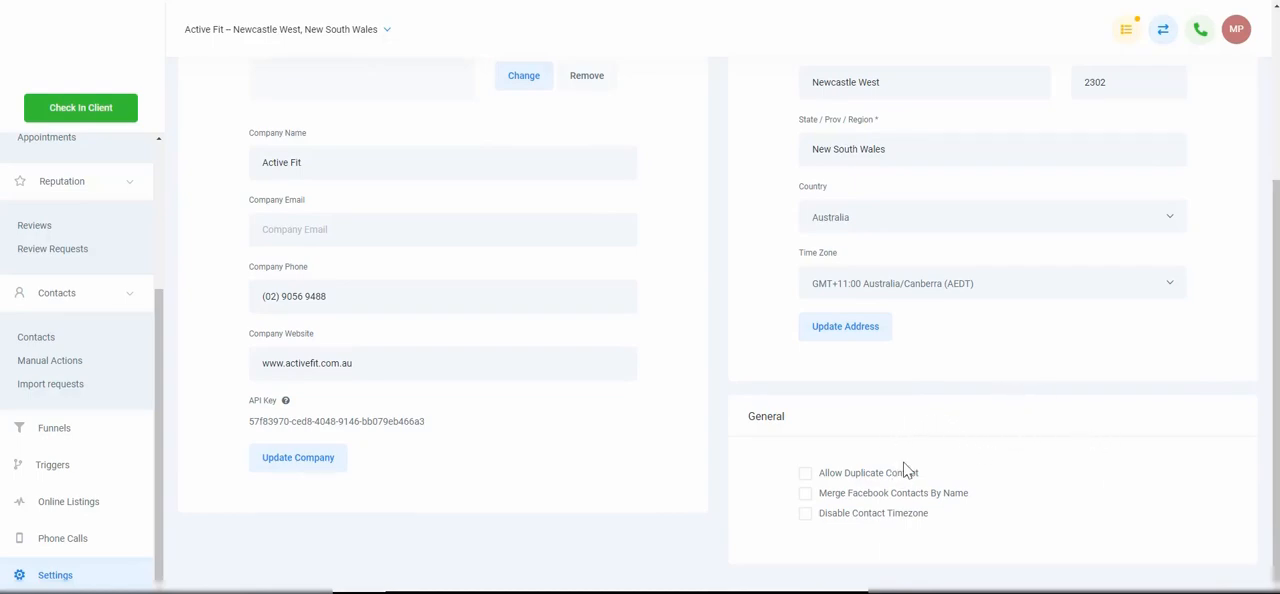
{"action": "scroll", "coordinate": [912, 505], "scroll_direction": "up", "scroll_amount": 1}
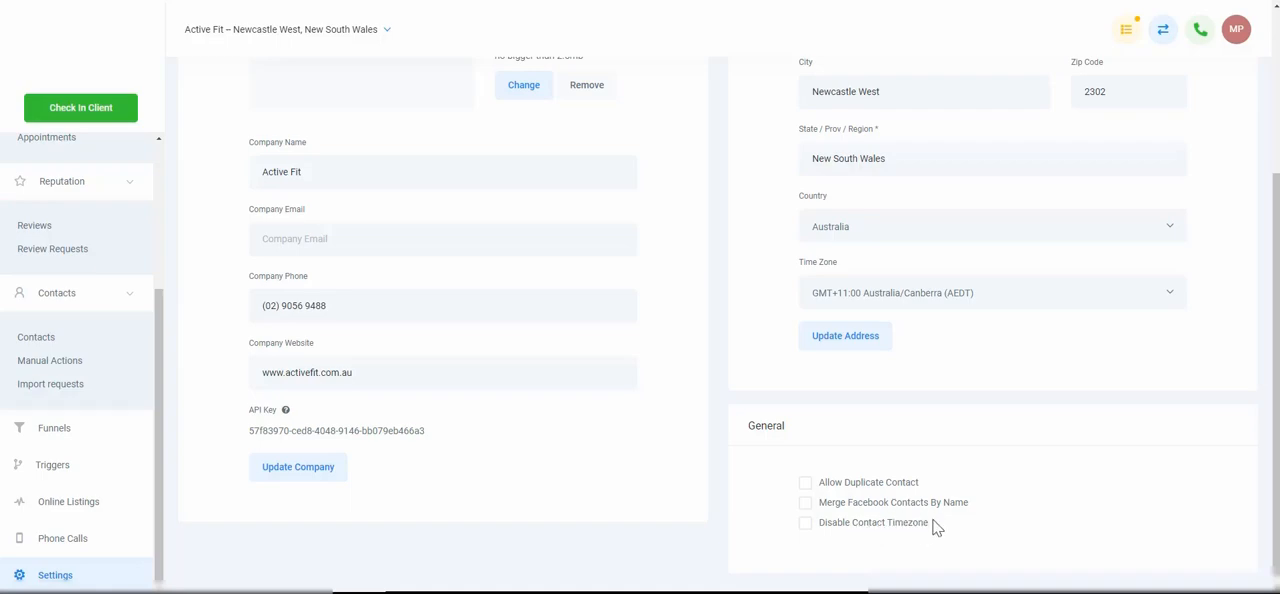
{"action": "scroll", "coordinate": [960, 537], "scroll_direction": "up", "scroll_amount": 3}
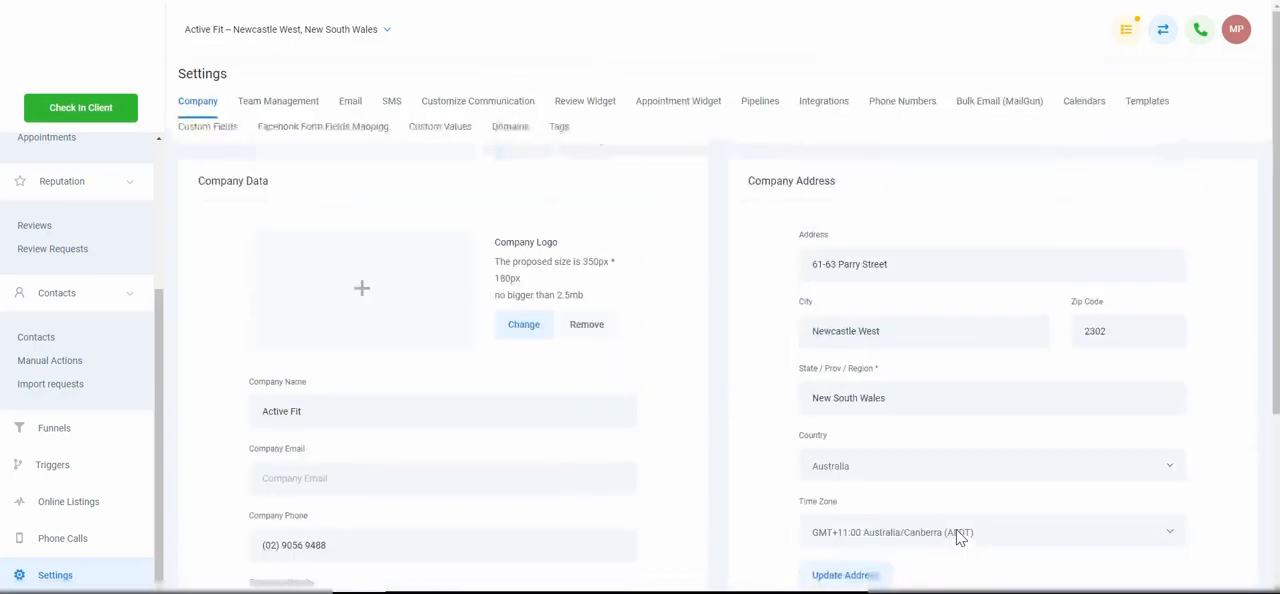
{"action": "scroll", "coordinate": [377, 226], "scroll_direction": "down", "scroll_amount": 2}
{"action": "scroll", "coordinate": [606, 311], "scroll_direction": "up", "scroll_amount": 2}
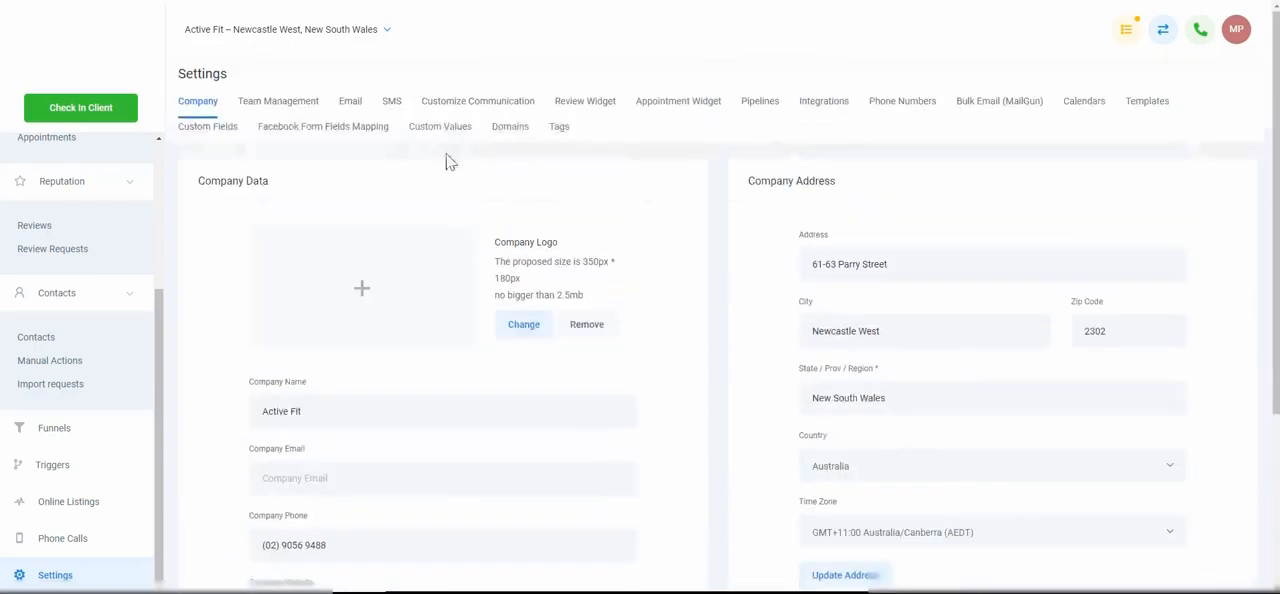
Open a new employee form in Team Management and review its personal detail, password and email signature fields
{"action": "left_click", "coordinate": [302, 110]}
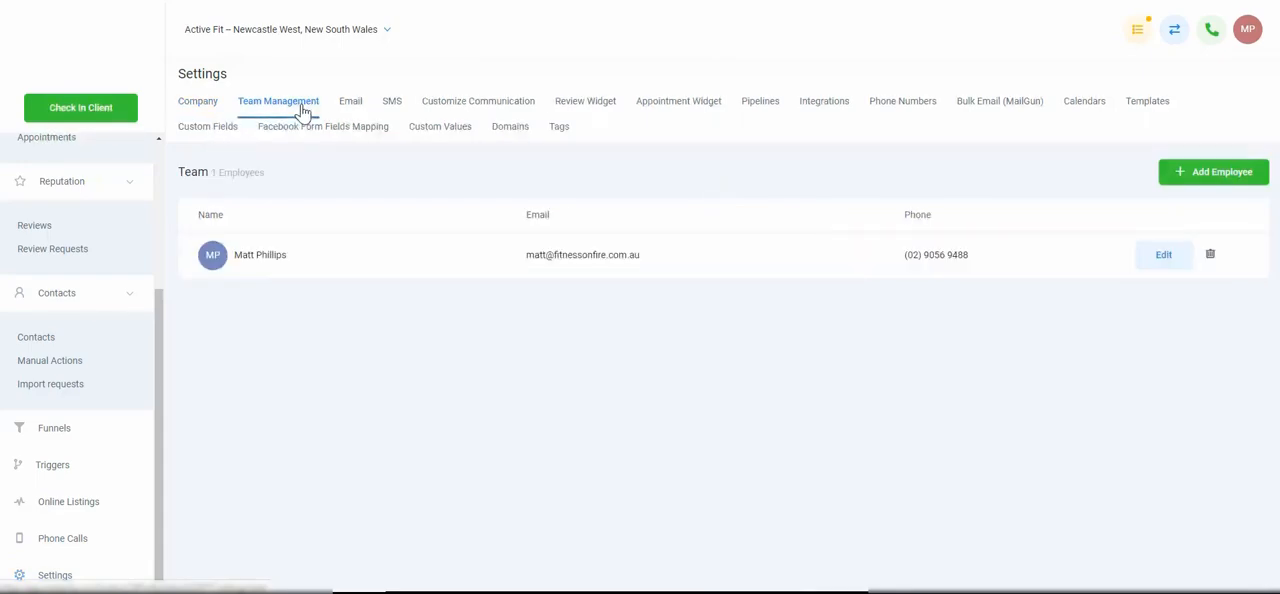
{"action": "left_click", "coordinate": [1220, 186]}
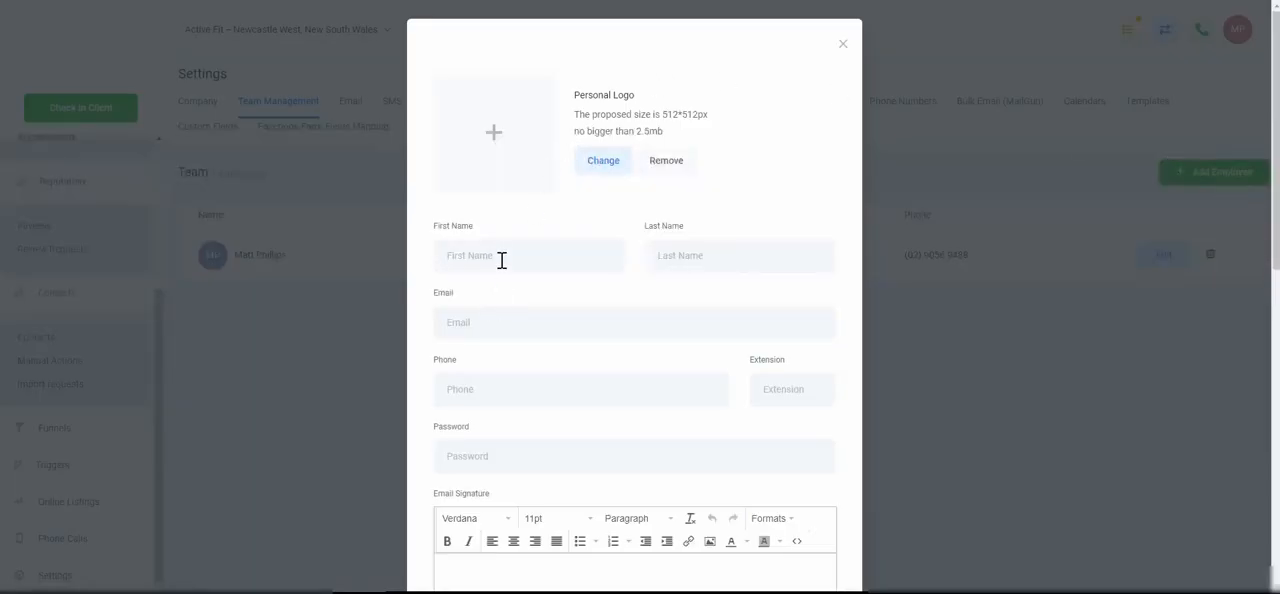
{"action": "scroll", "coordinate": [511, 397], "scroll_direction": "down", "scroll_amount": 3}
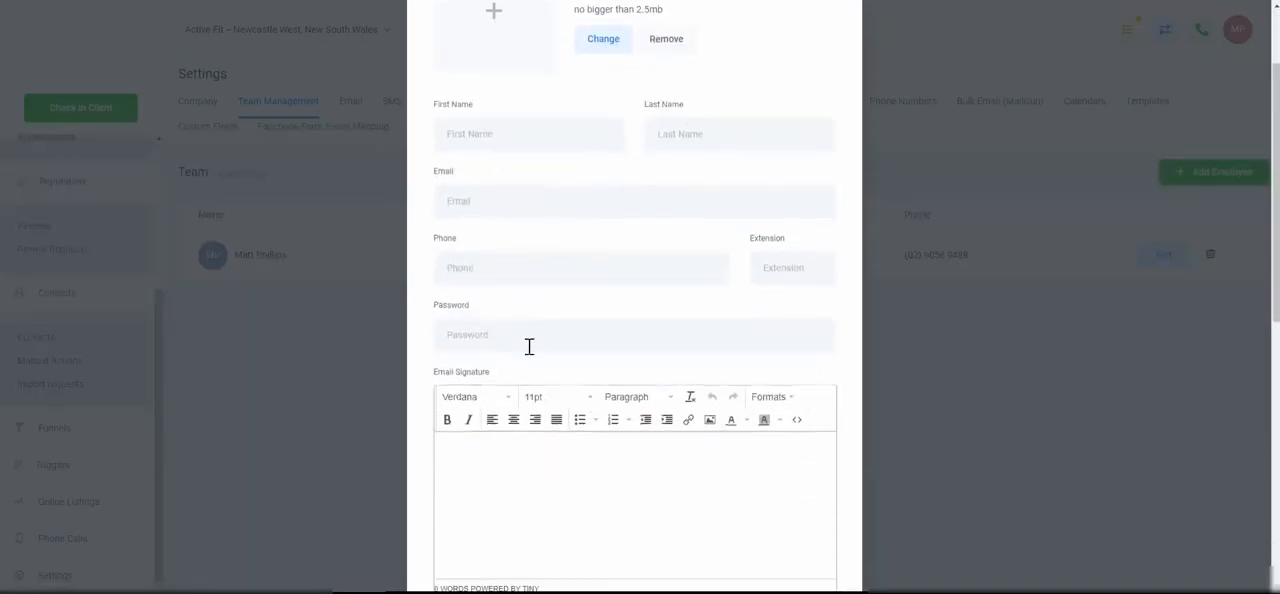
{"action": "scroll", "coordinate": [549, 466], "scroll_direction": "down", "scroll_amount": 2}
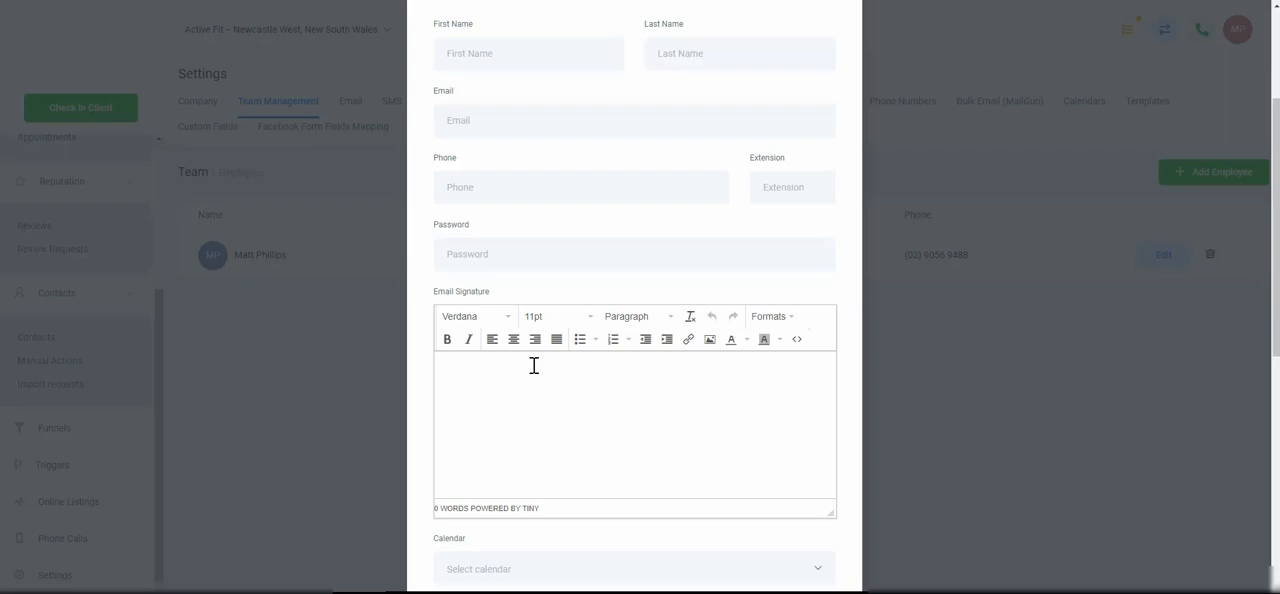
{"action": "scroll", "coordinate": [534, 366], "scroll_direction": "down", "scroll_amount": 2}
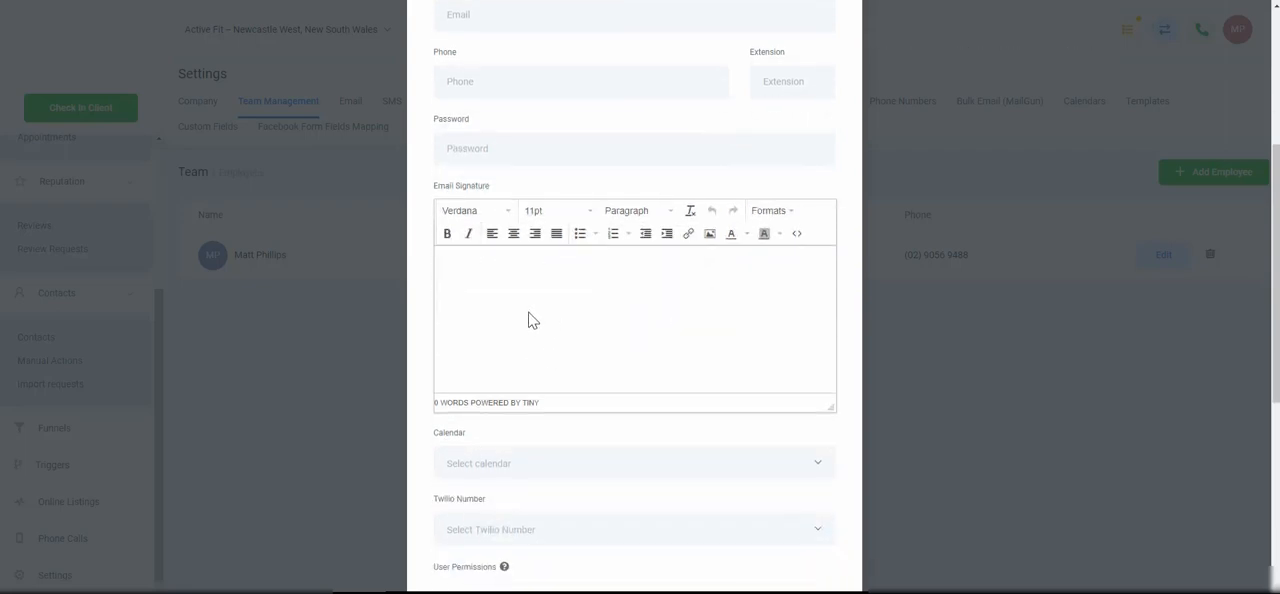
{"action": "scroll", "coordinate": [529, 320], "scroll_direction": "down", "scroll_amount": 2}
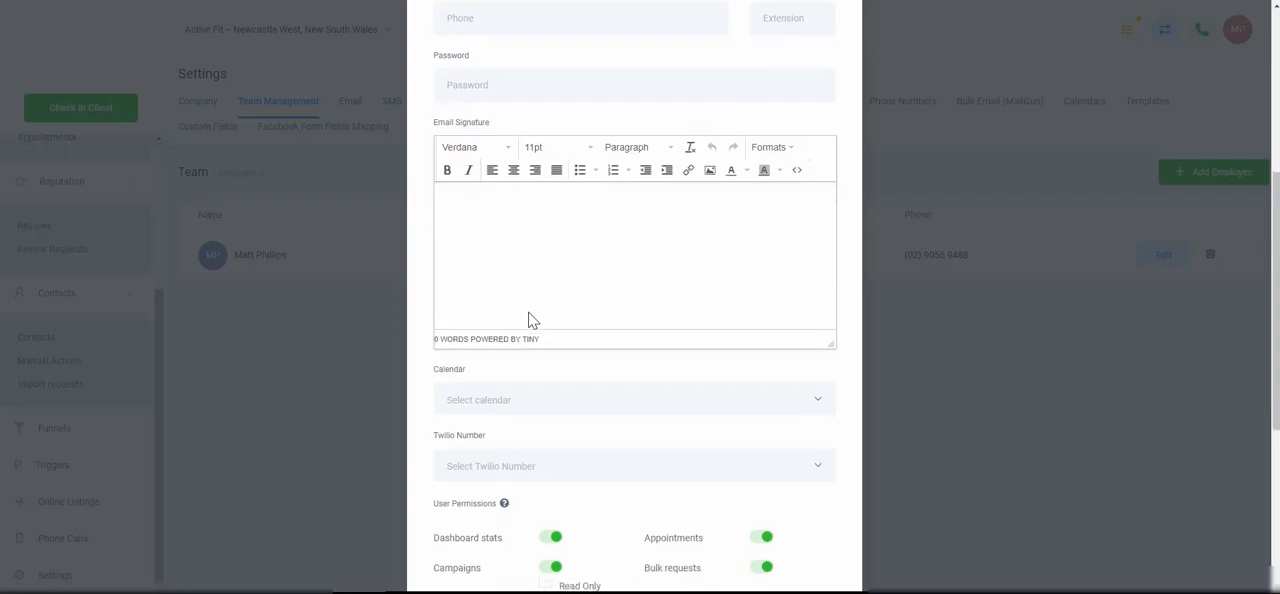
Check the available Calendar and Twilio Number choices for the new employee without selecting any
{"action": "left_click", "coordinate": [572, 382]}
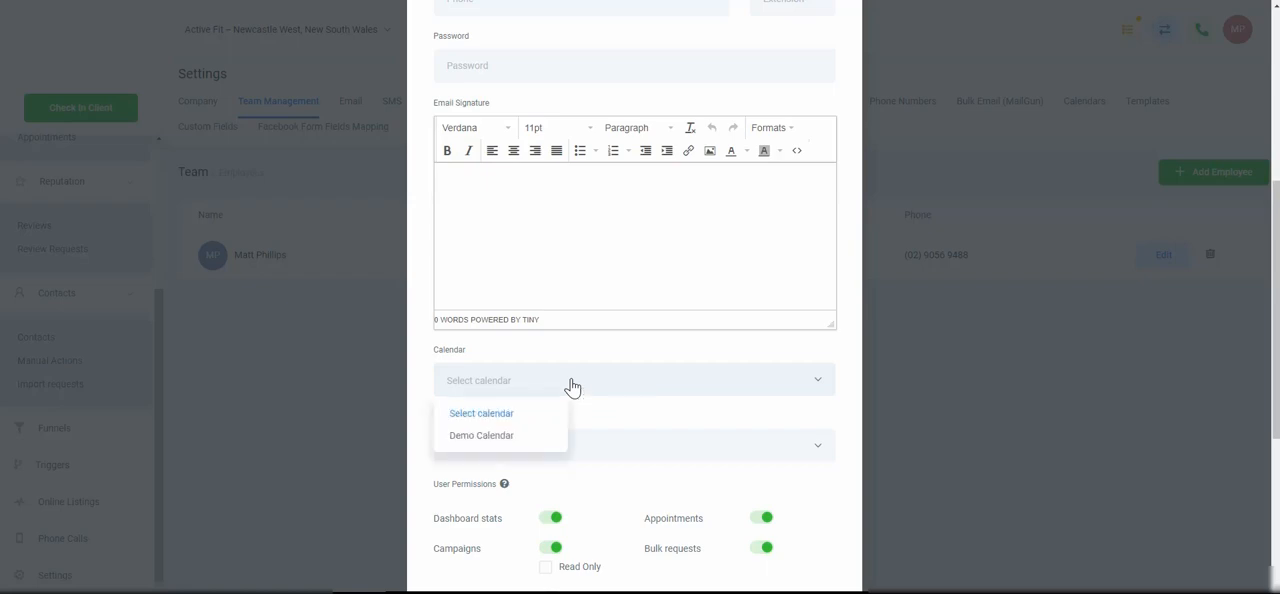
{"action": "left_click", "coordinate": [572, 382]}
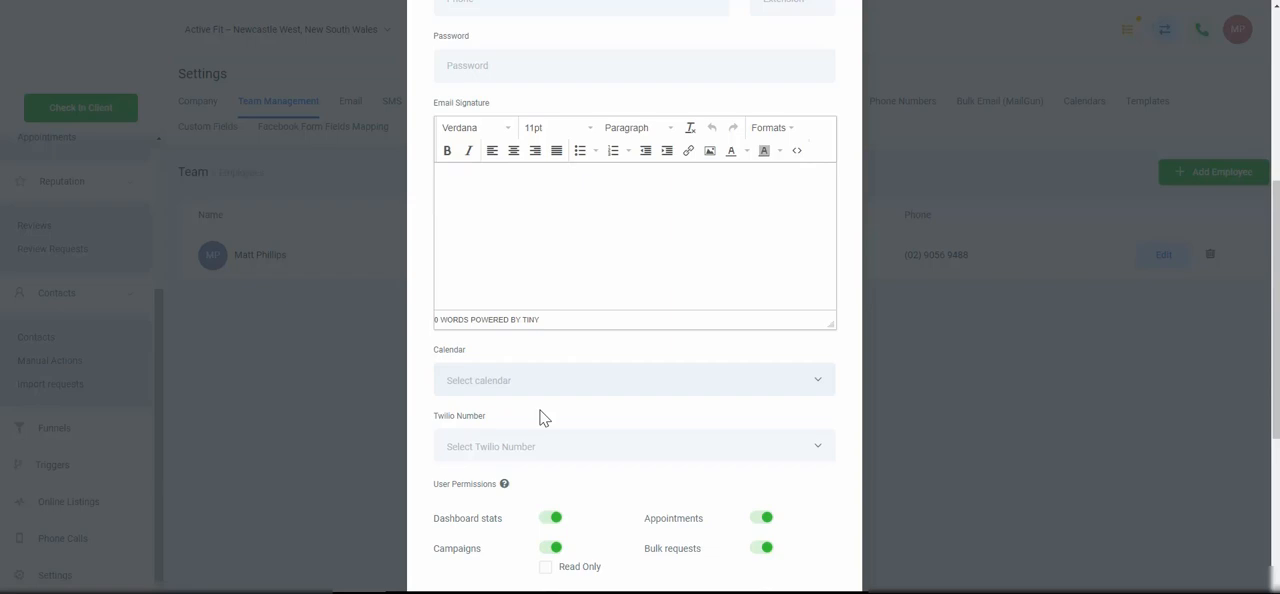
{"action": "left_click", "coordinate": [573, 449]}
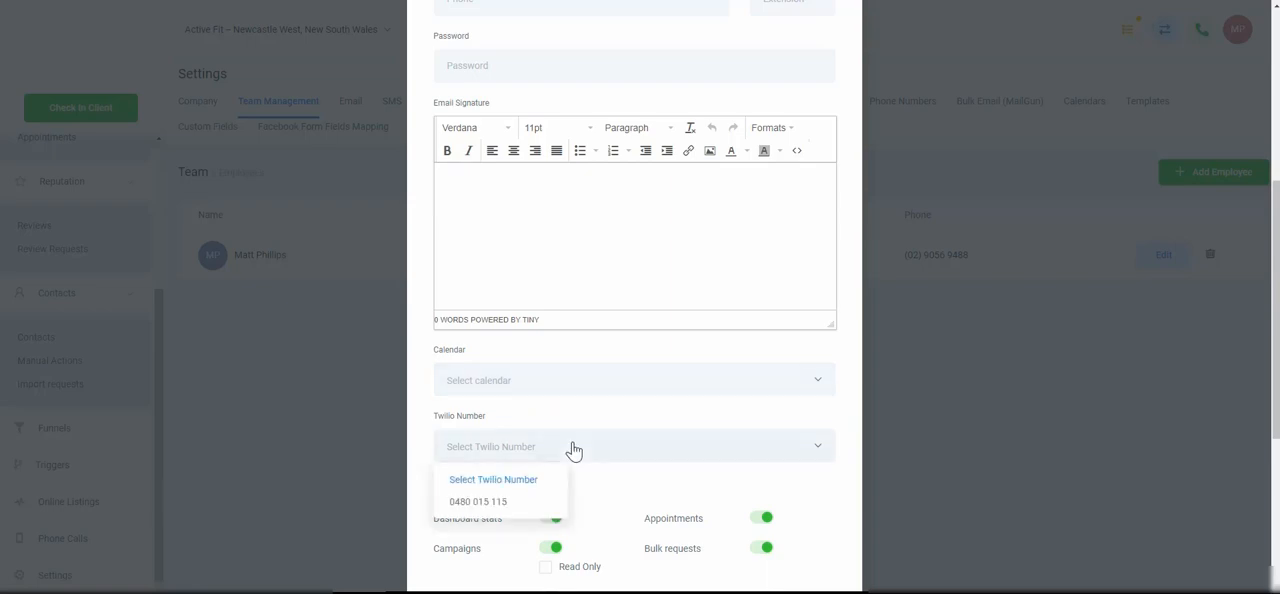
{"action": "left_click", "coordinate": [573, 449]}
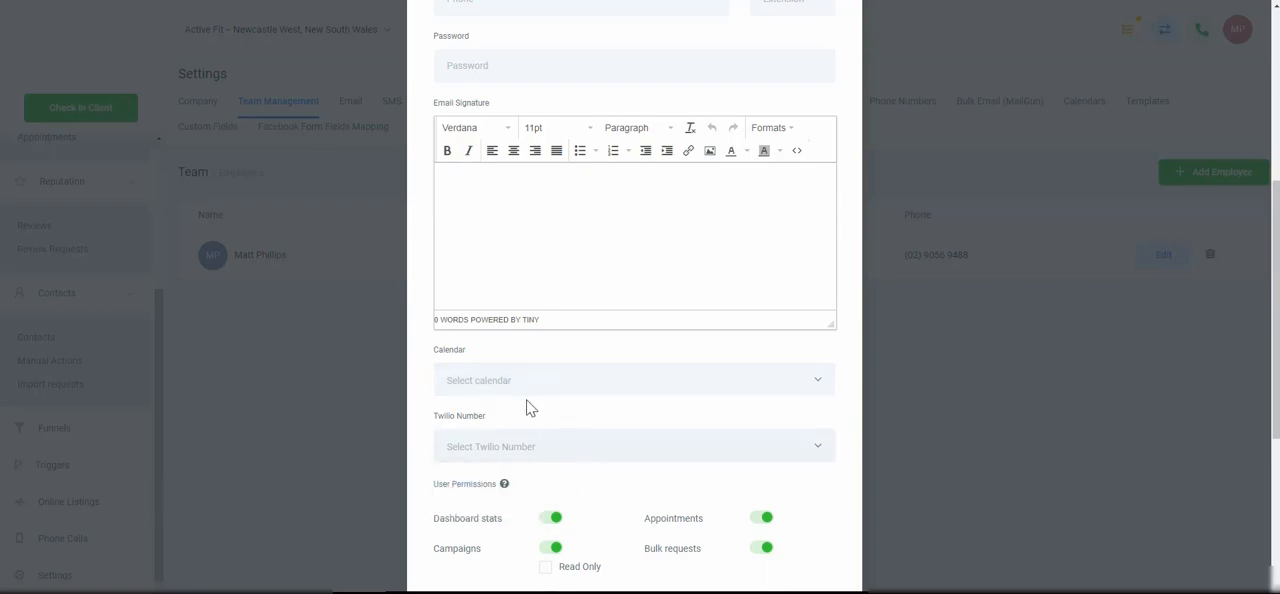
Set the new employee's Campaigns permission to Read Only and enable Only assigned data
{"action": "scroll", "coordinate": [540, 417], "scroll_direction": "down", "scroll_amount": 1}
{"action": "scroll", "coordinate": [538, 412], "scroll_direction": "down", "scroll_amount": 2}
{"action": "scroll", "coordinate": [598, 398], "scroll_direction": "down", "scroll_amount": 2}
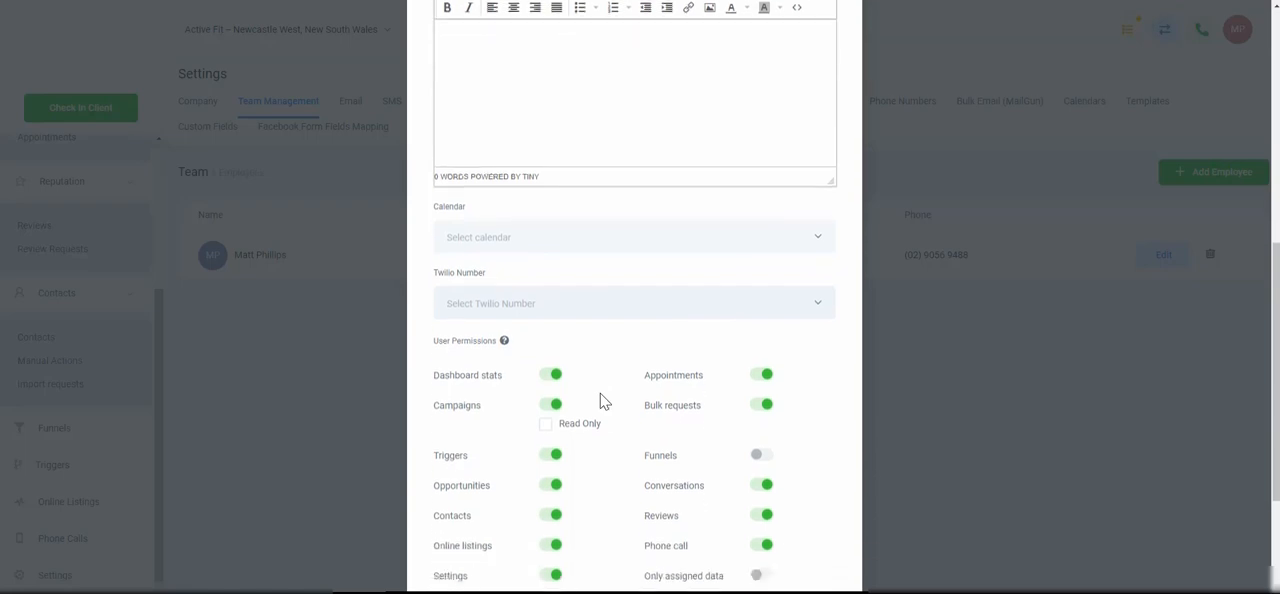
{"action": "scroll", "coordinate": [540, 306], "scroll_direction": "down", "scroll_amount": 1}
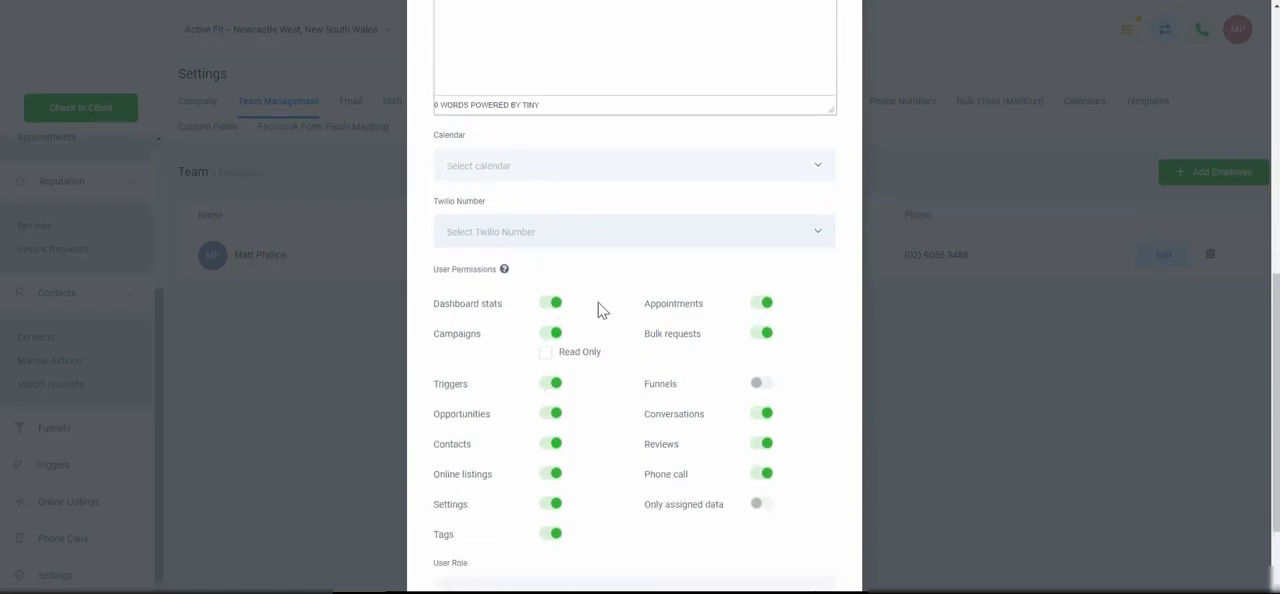
{"action": "left_click", "coordinate": [547, 354]}
{"action": "scroll", "coordinate": [729, 426], "scroll_direction": "down", "scroll_amount": 1}
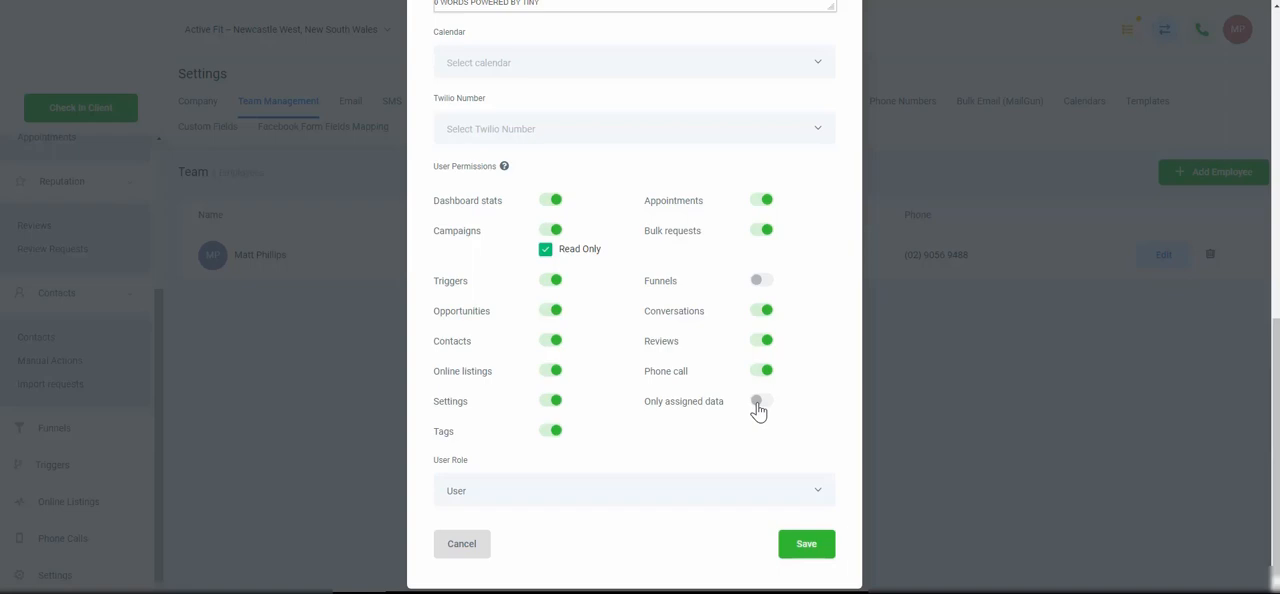
{"action": "left_click", "coordinate": [759, 405]}
Check the User Role choices for the new employee, then cancel the form without saving
{"action": "left_click", "coordinate": [702, 491]}
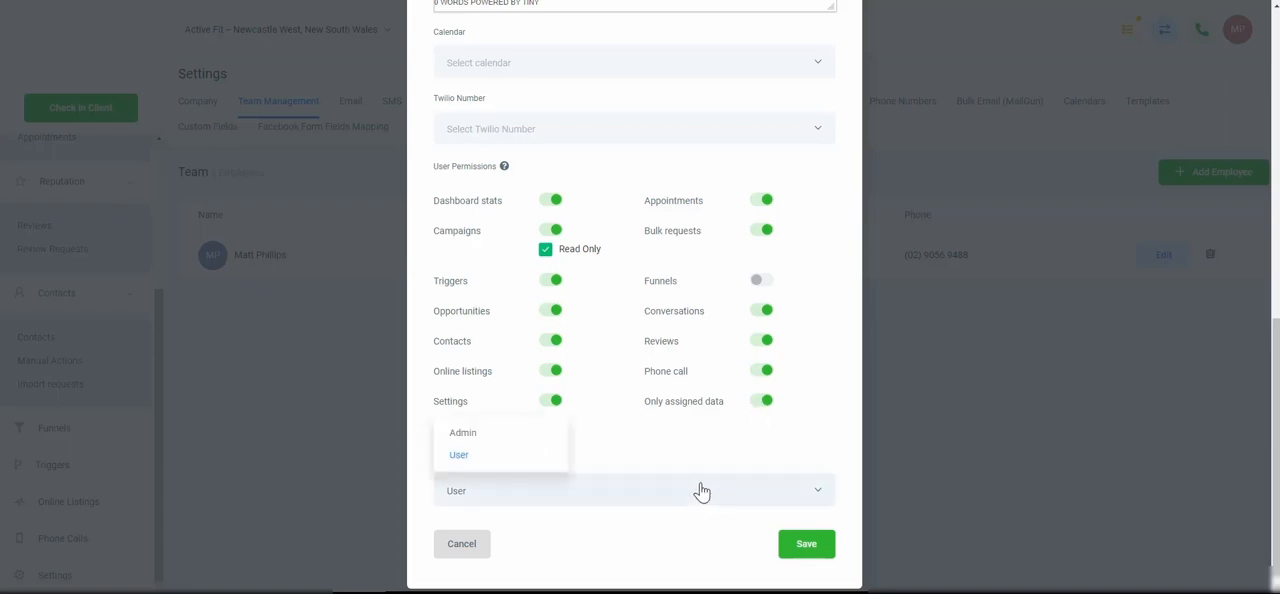
{"action": "left_click", "coordinate": [702, 491]}
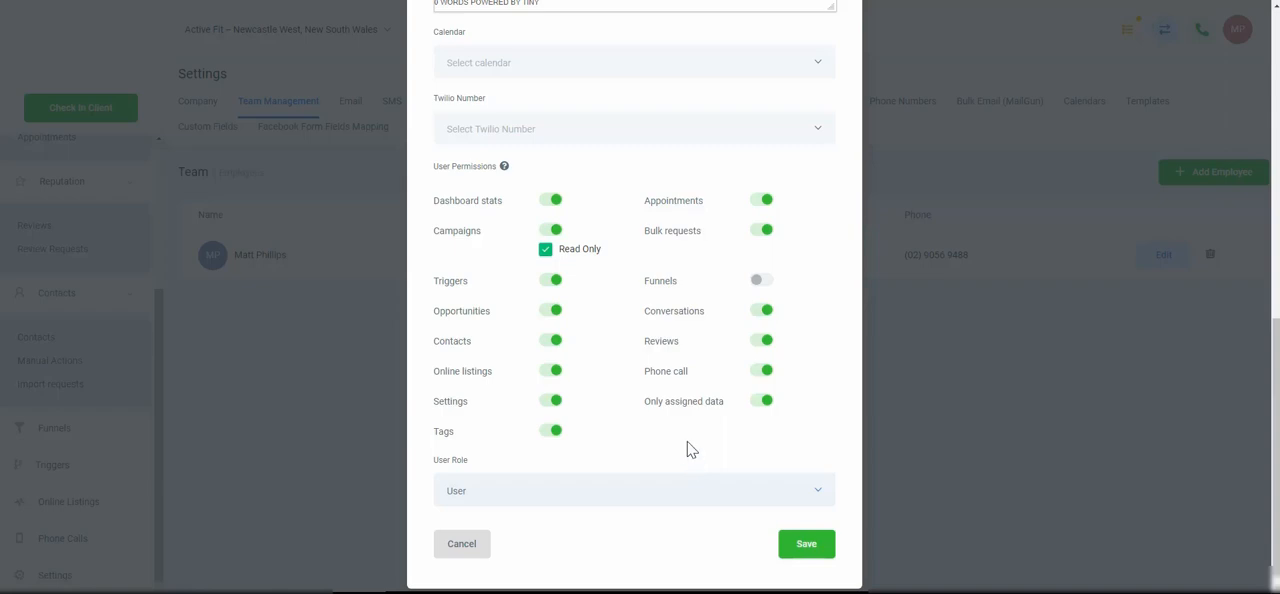
{"action": "scroll", "coordinate": [688, 450], "scroll_direction": "down", "scroll_amount": 1}
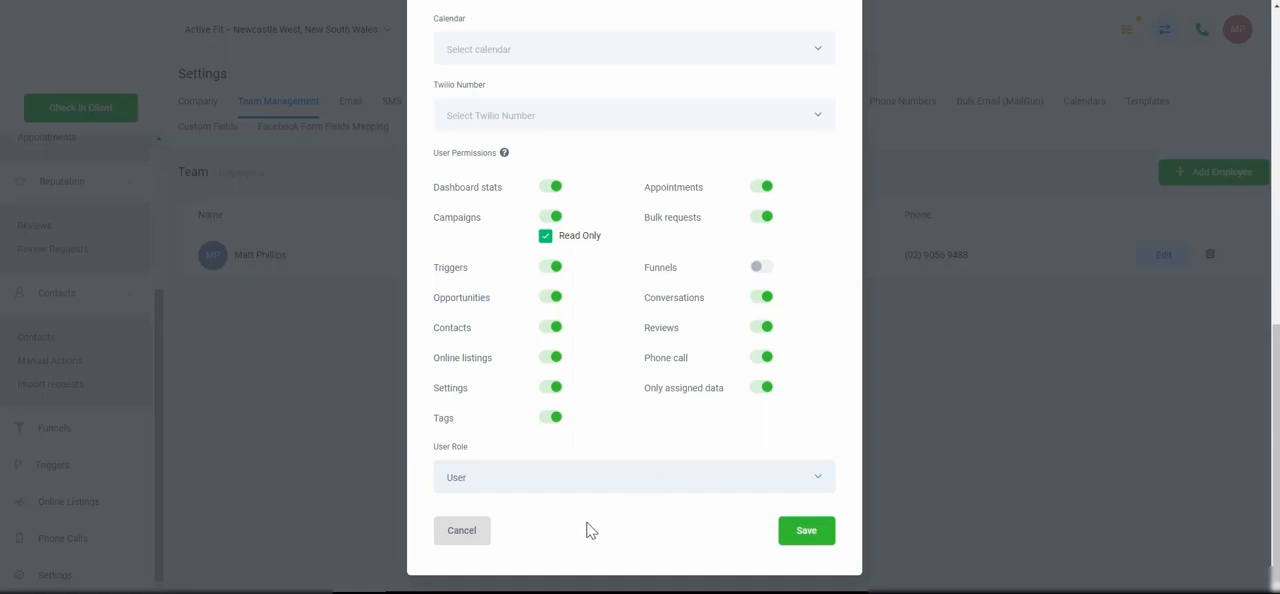
{"action": "scroll", "coordinate": [672, 354], "scroll_direction": "up", "scroll_amount": 5}
{"action": "scroll", "coordinate": [668, 378], "scroll_direction": "down", "scroll_amount": 5}
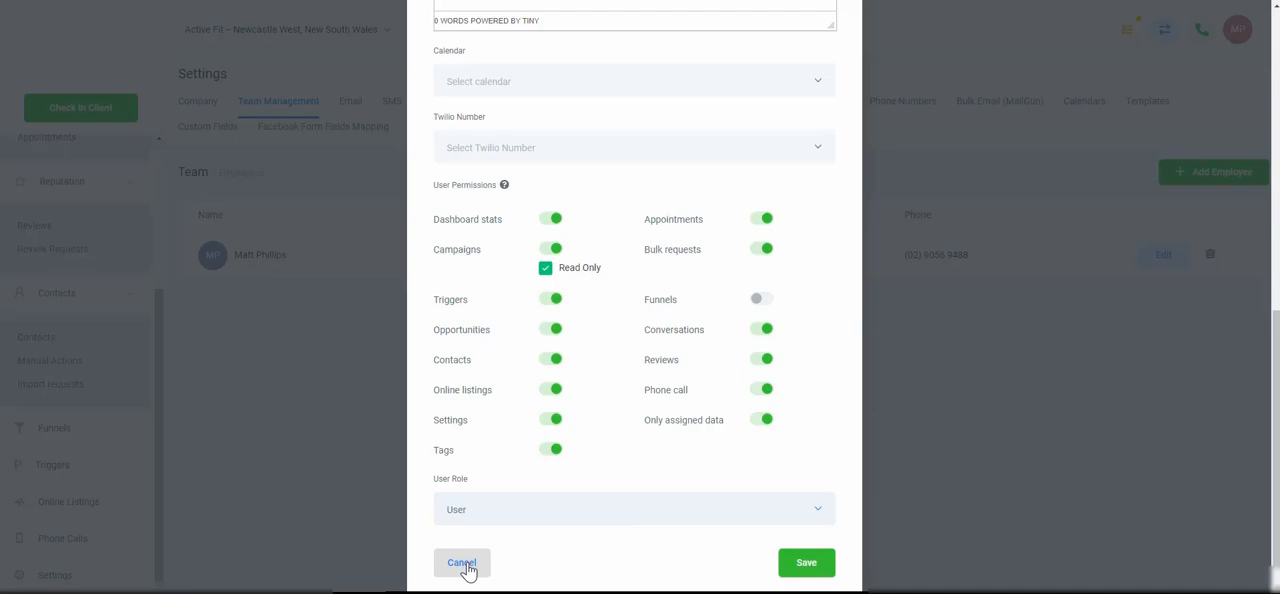
{"action": "left_click", "coordinate": [463, 565]}
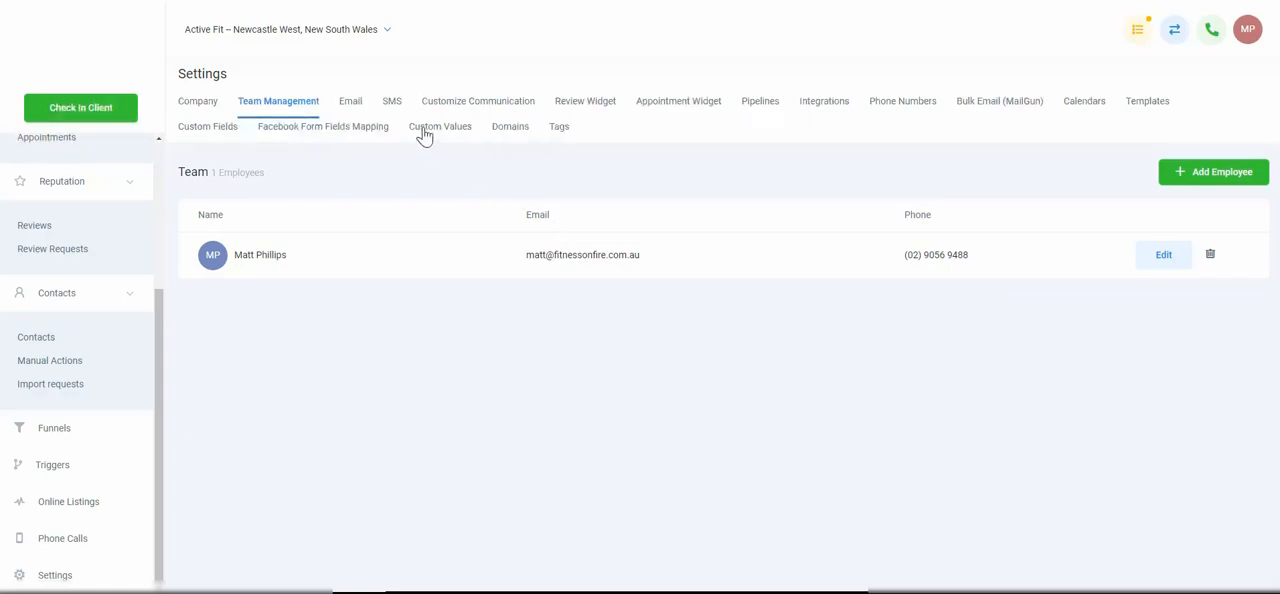
View the Email, SMS and Customize Communication settings pages for review requests
{"action": "left_click", "coordinate": [350, 104]}
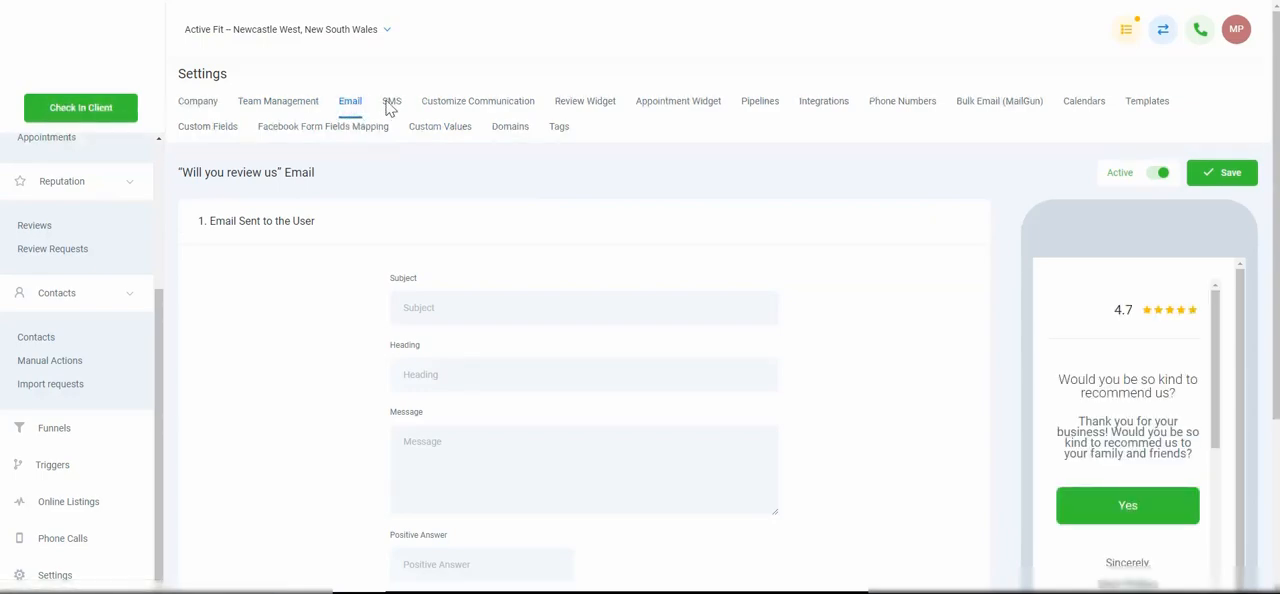
{"action": "left_click", "coordinate": [391, 104]}
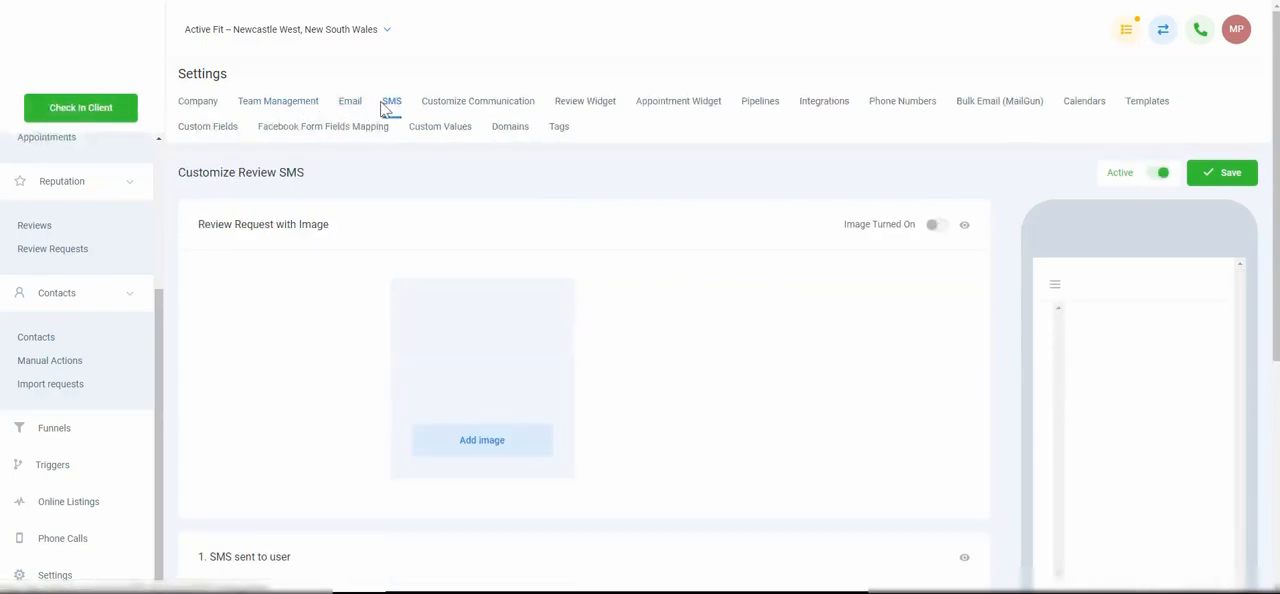
{"action": "left_click", "coordinate": [462, 110]}
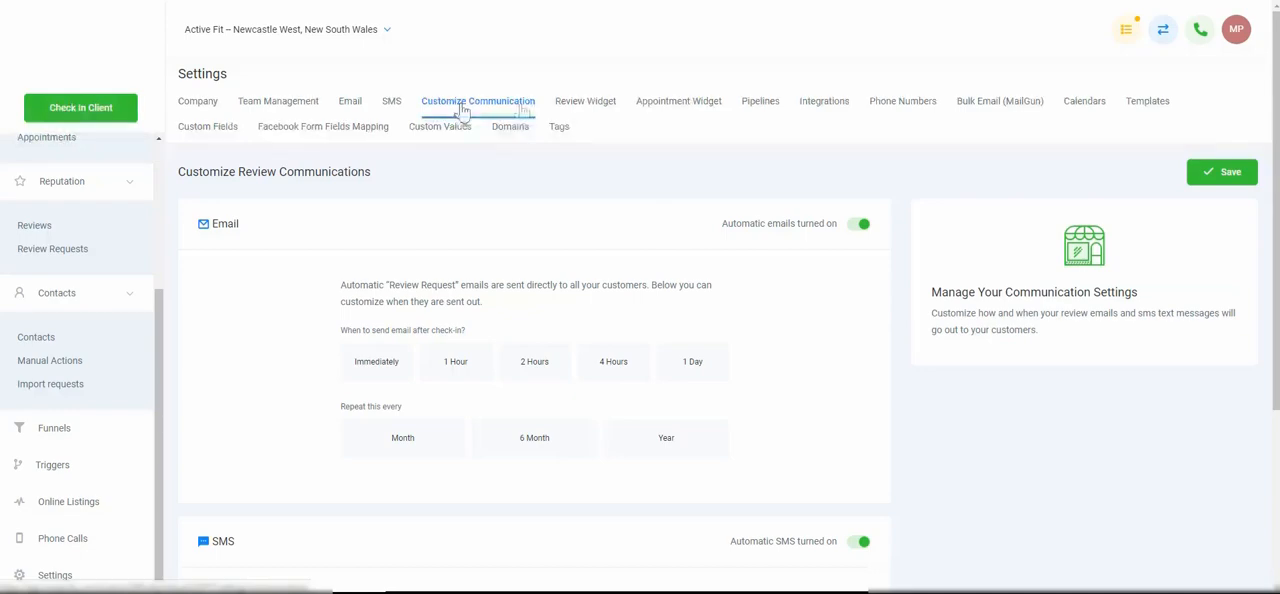
View the Review Widget settings, then check the Calendar choices on the Appointment Widget page without changing the selection
{"action": "left_click", "coordinate": [572, 110]}
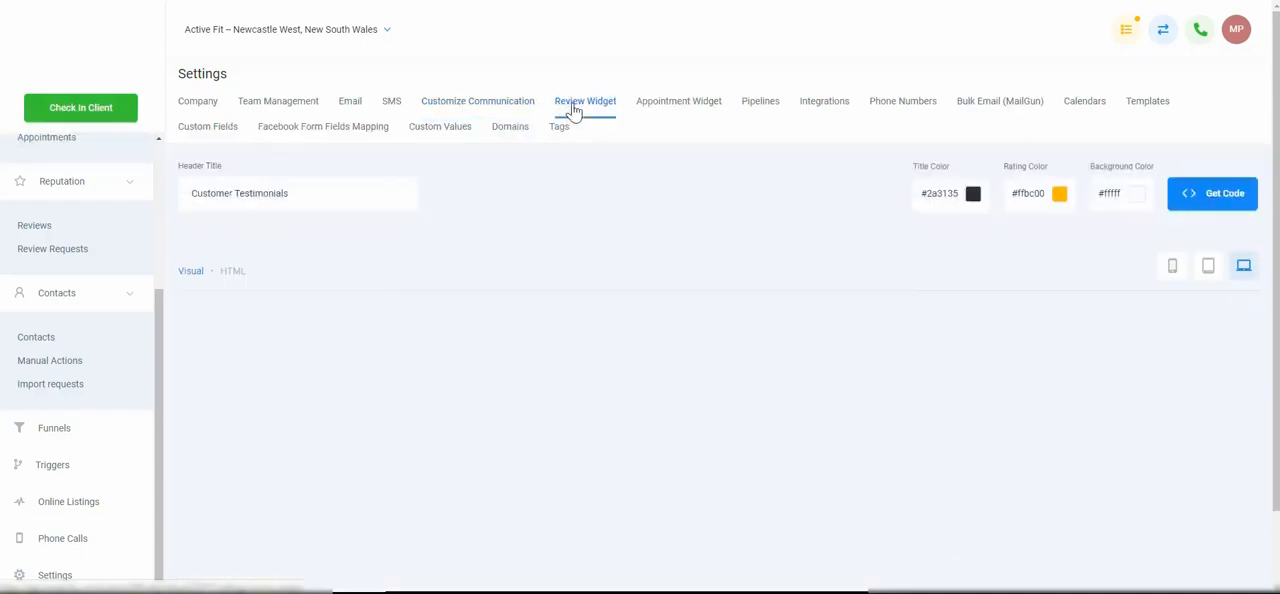
{"action": "left_click", "coordinate": [680, 108]}
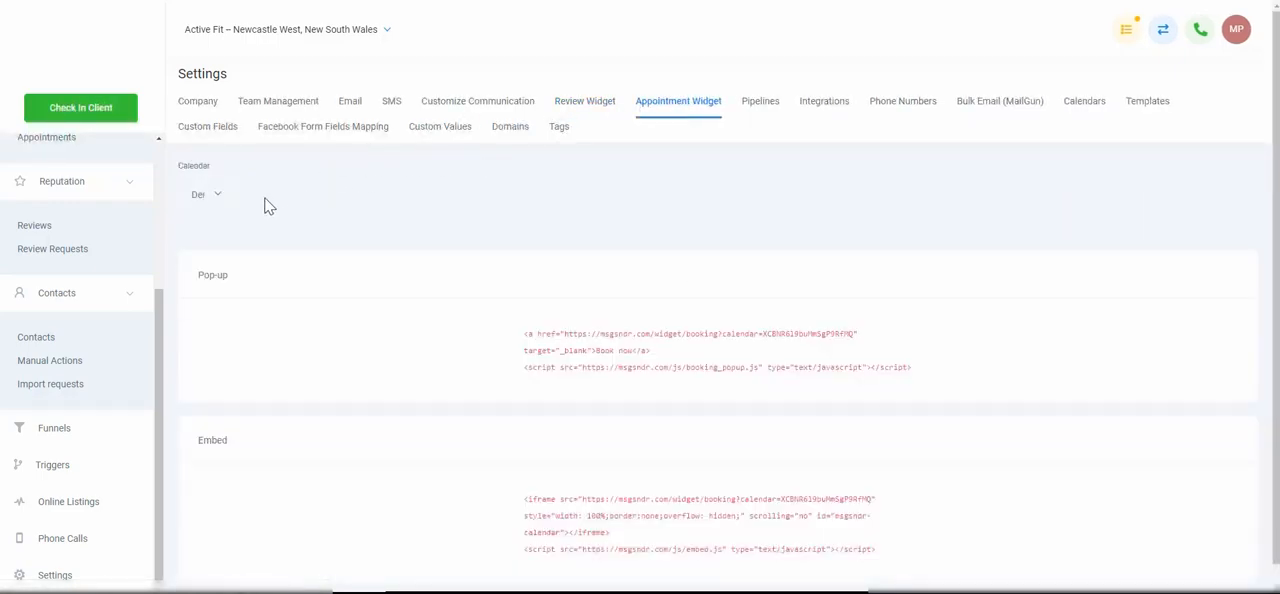
{"action": "left_click", "coordinate": [208, 197]}
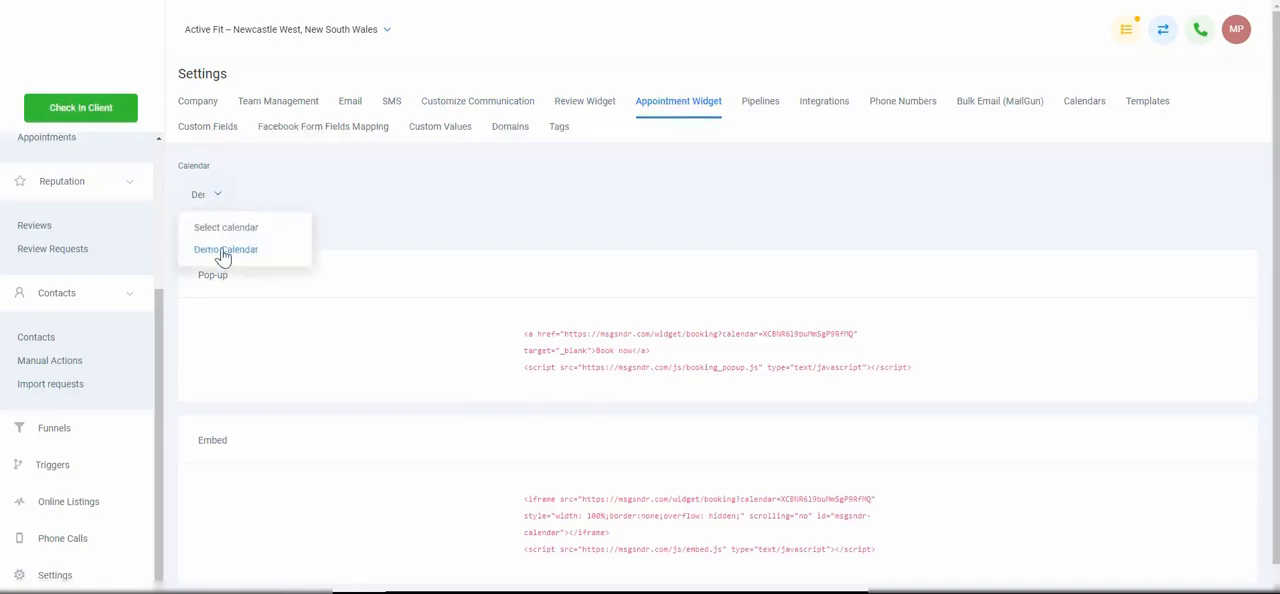
{"action": "left_click", "coordinate": [218, 197]}
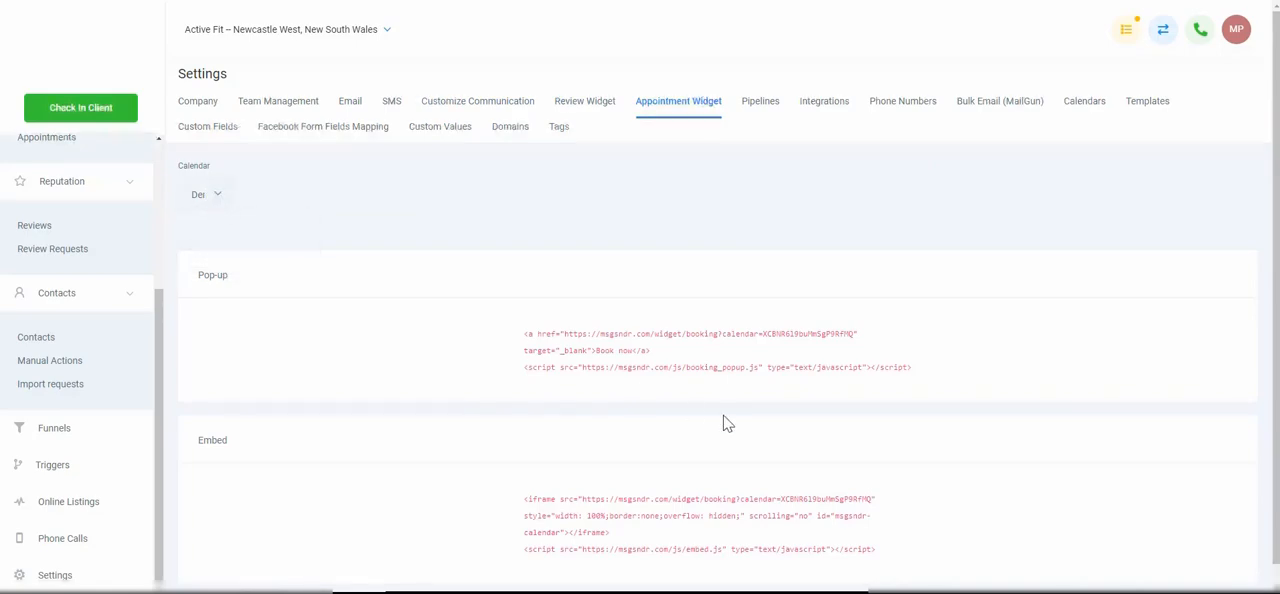
Examine the Pop-up and Embed code snippets for the appointment widget
{"action": "scroll", "coordinate": [603, 328], "scroll_direction": "down", "scroll_amount": 1}
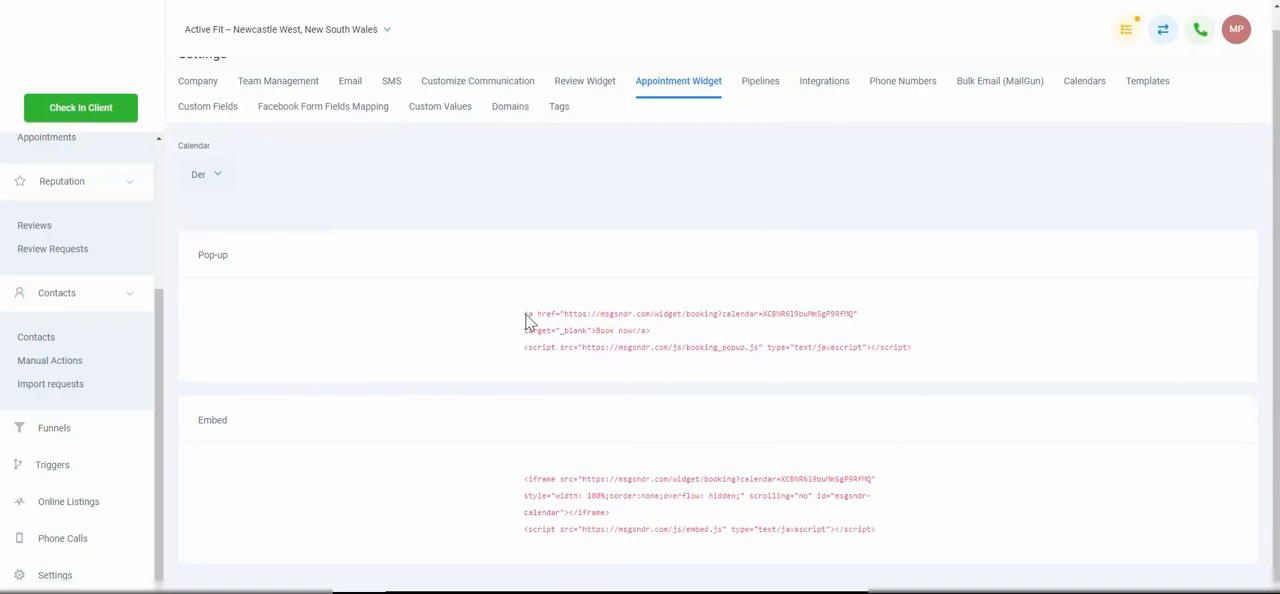
{"action": "left_click_drag", "start_coordinate": [525, 313], "coordinate": [772, 350]}
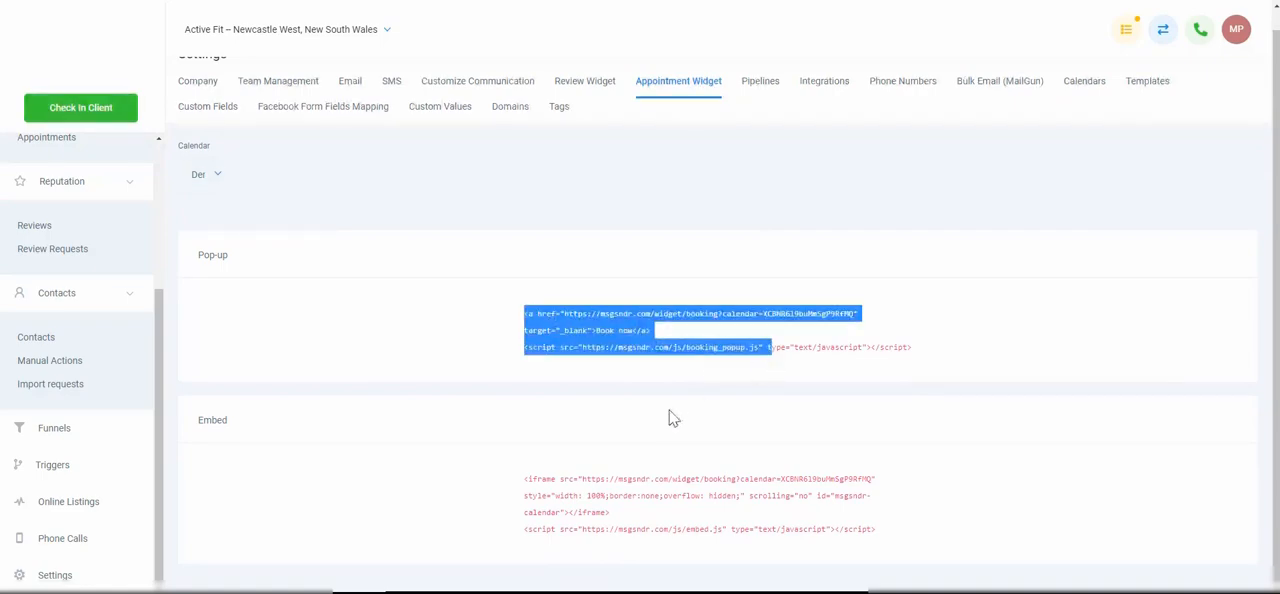
{"action": "left_click", "coordinate": [666, 480]}
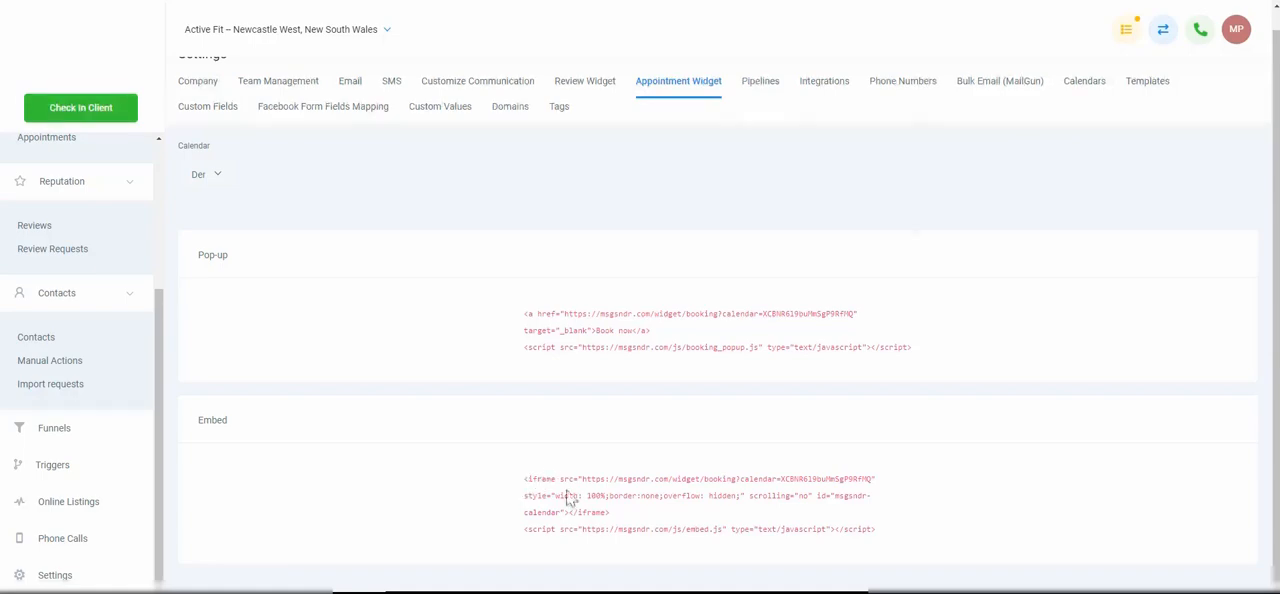
Start a new pipeline named Tutorial Pipeline with Lead as its first stage
{"action": "scroll", "coordinate": [590, 399], "scroll_direction": "up", "scroll_amount": 1}
{"action": "left_click", "coordinate": [763, 110]}
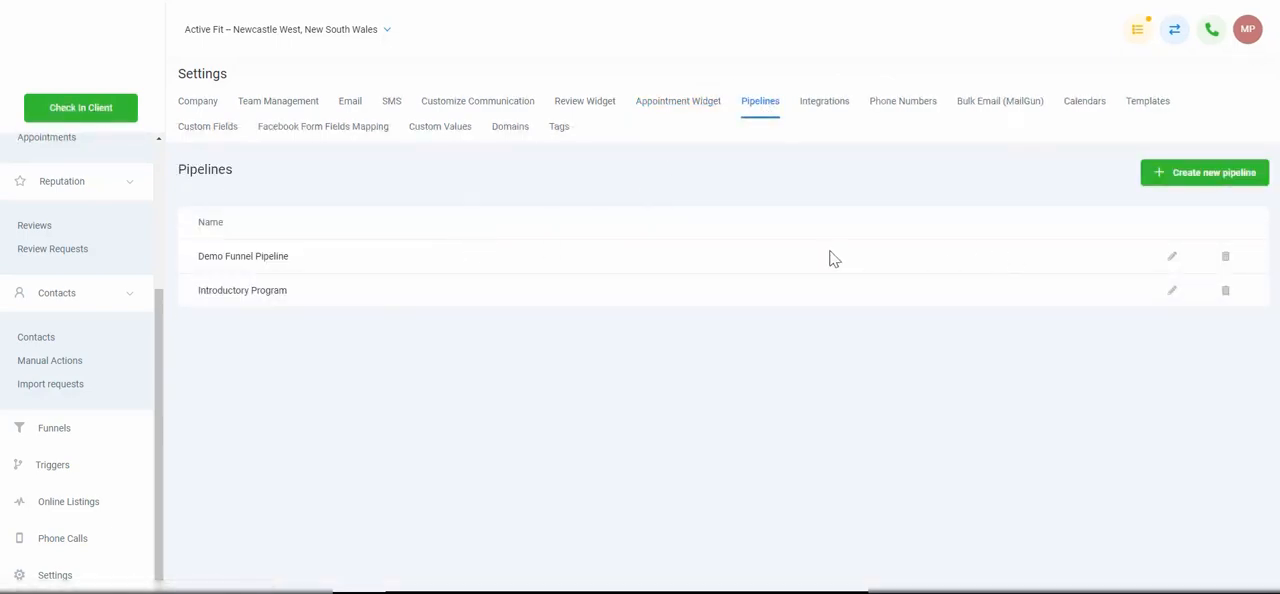
{"action": "left_click", "coordinate": [1200, 179]}
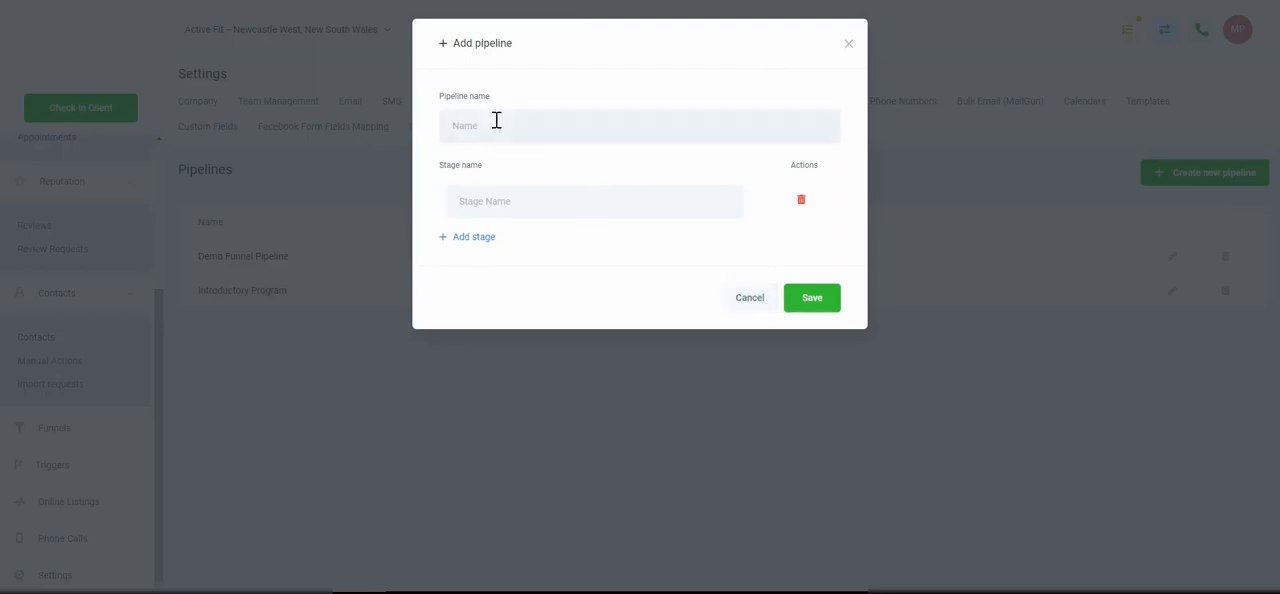
{"action": "type", "text": "Demo Pipeline"}
{"action": "double_click", "coordinate": [456, 124]}
{"action": "type", "text": "Tutorial"}
{"action": "type", "text": "Lead"}
Add two more stages to the pipeline, named Booked Call Stage and Attended Call Stage
{"action": "left_click", "coordinate": [478, 239]}
{"action": "type", "text": "Booked Call Sta"}
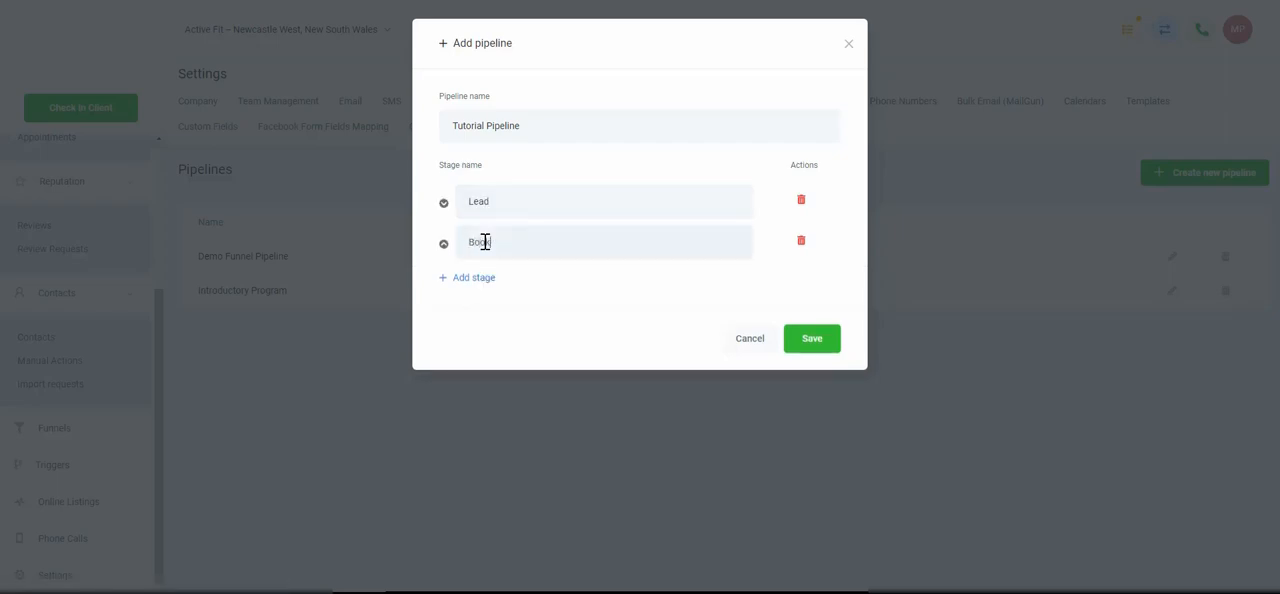
{"action": "type", "text": "ge"}
{"action": "left_click", "coordinate": [472, 279]}
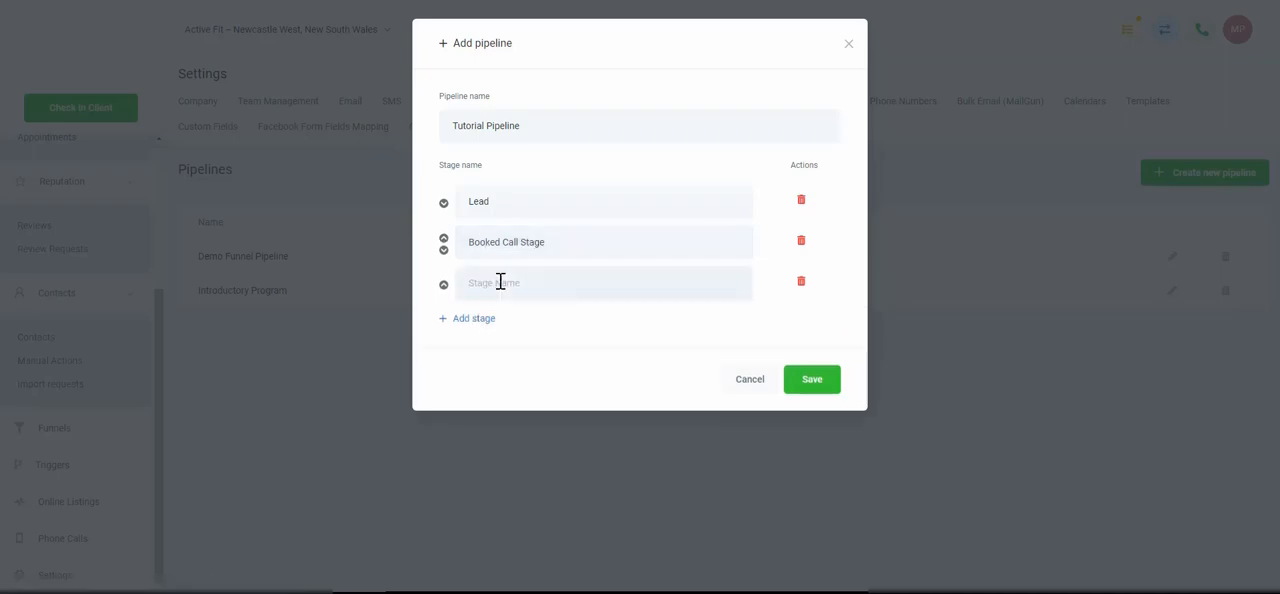
{"action": "type", "text": "Attended Call Stage"}
Try reordering the stages, restore the order Lead, Booked Call Stage, Attended Call Stage, and save the pipeline
{"action": "left_click", "coordinate": [443, 205]}
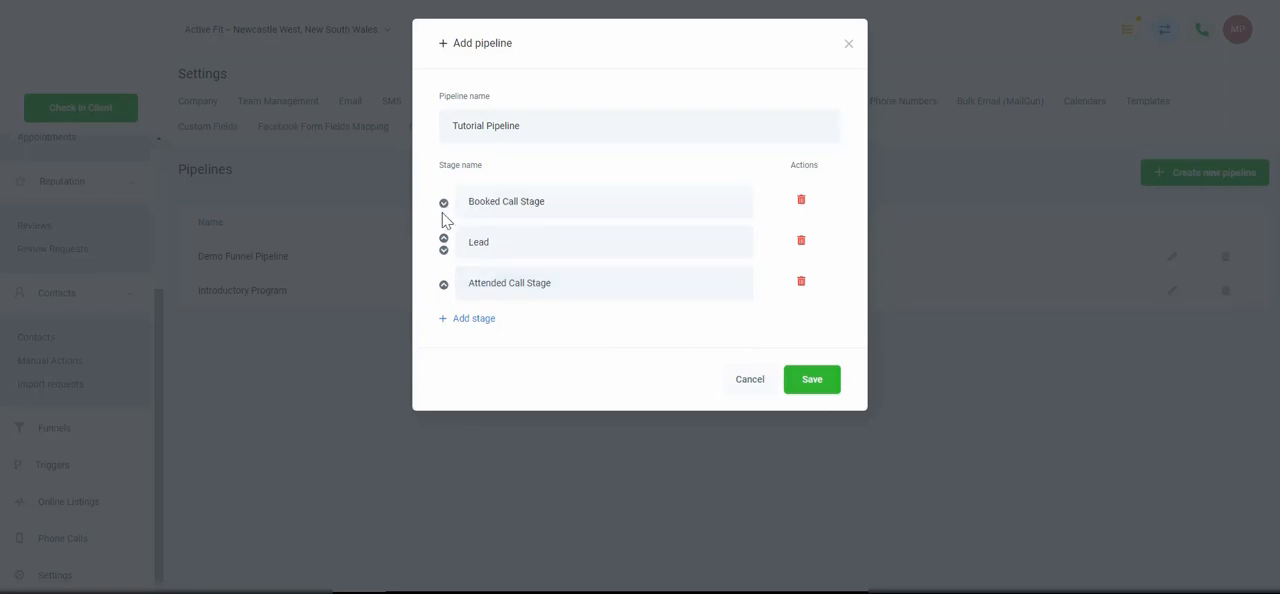
{"action": "left_click", "coordinate": [443, 239]}
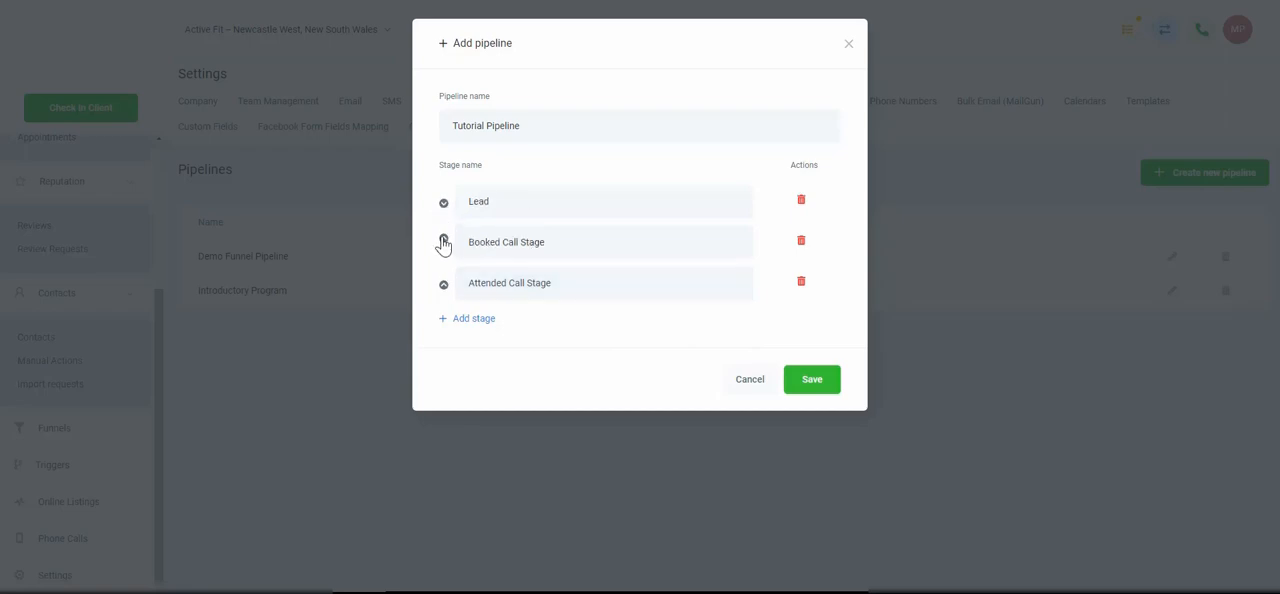
{"action": "left_click", "coordinate": [443, 285]}
{"action": "left_click", "coordinate": [443, 251]}
{"action": "left_click", "coordinate": [822, 386]}
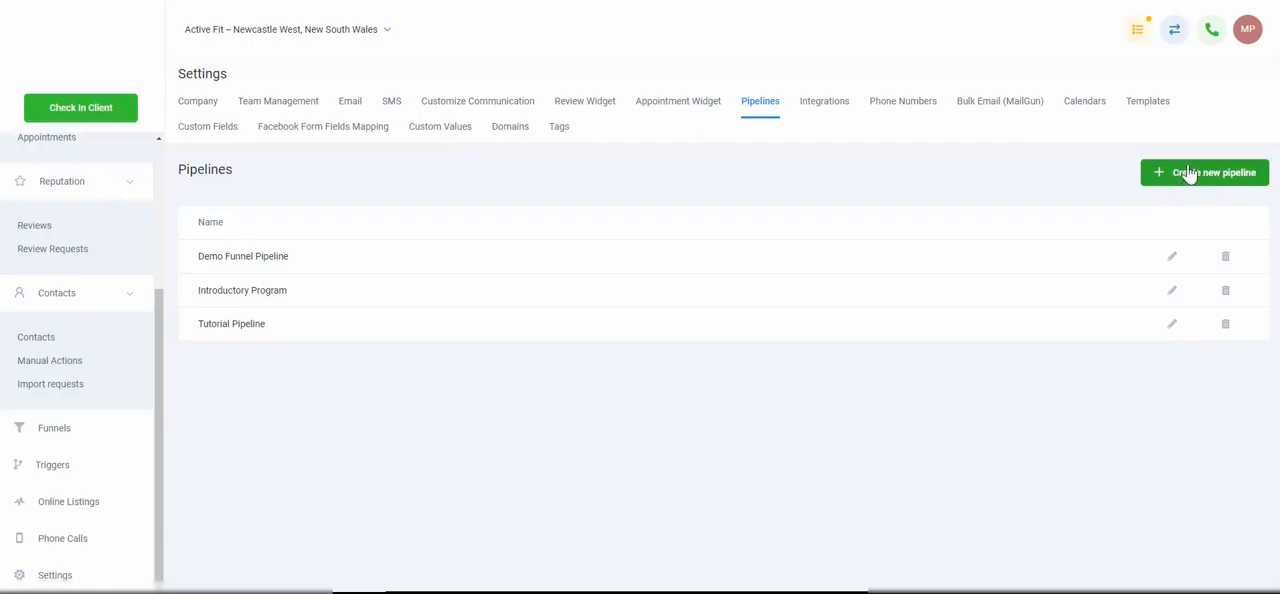
View the Integrations page, including the Google Account connection and the Stripe key fields
{"action": "left_click", "coordinate": [826, 104]}
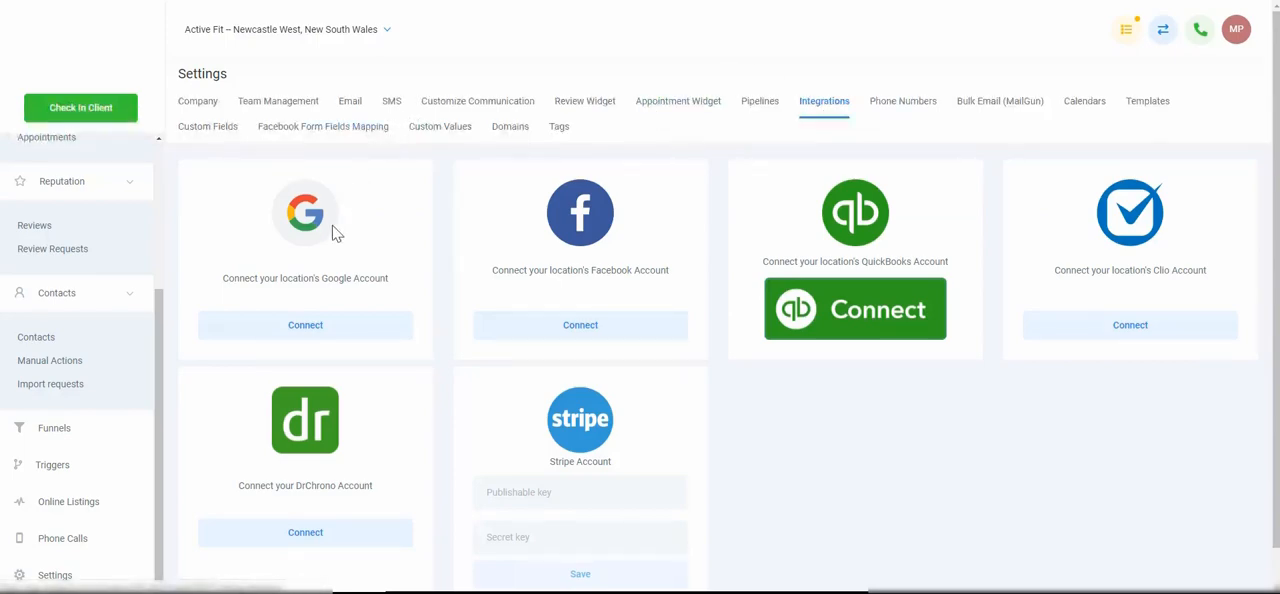
{"action": "left_click", "coordinate": [326, 325]}
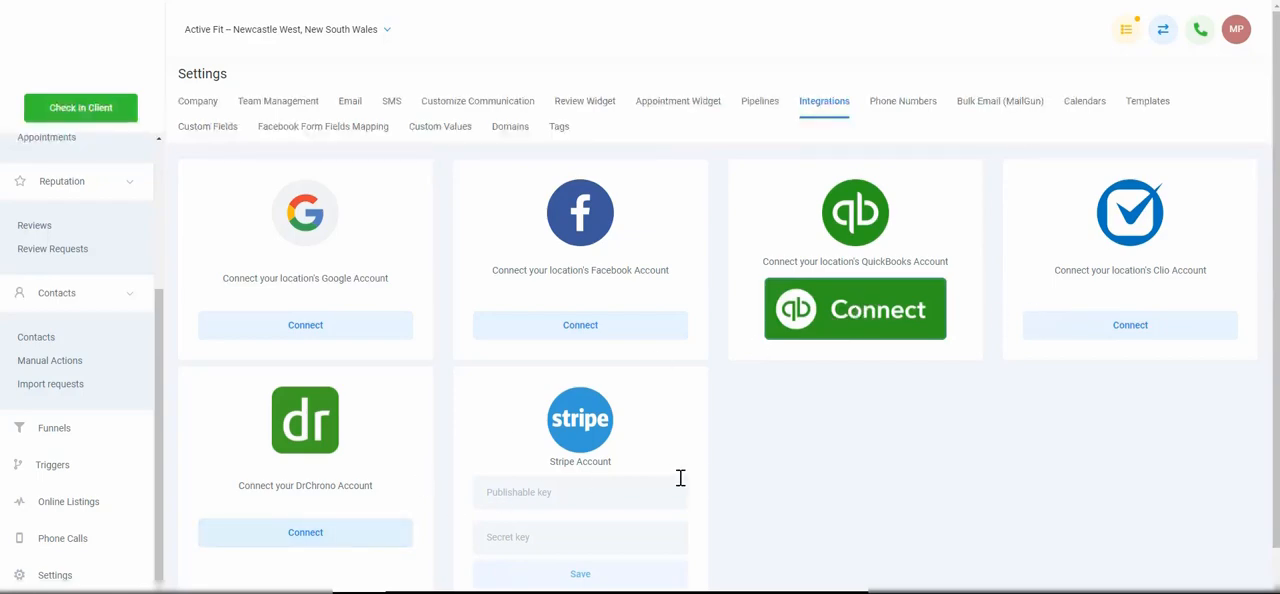
{"action": "scroll", "coordinate": [697, 466], "scroll_direction": "down", "scroll_amount": 1}
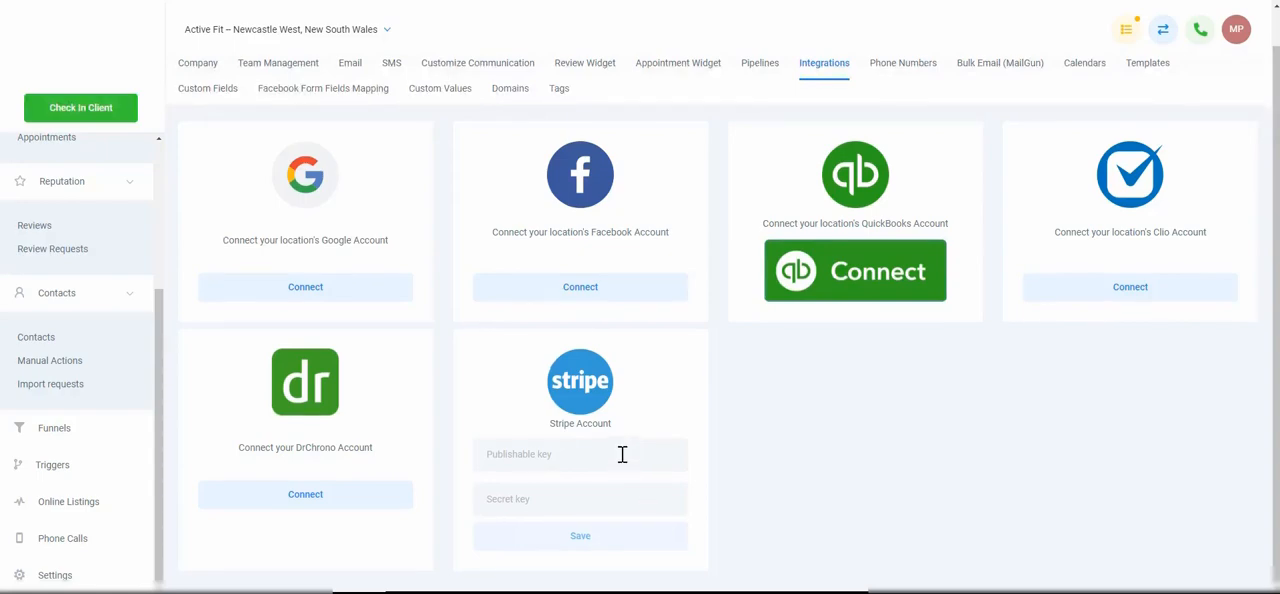
{"action": "left_click", "coordinate": [618, 507]}
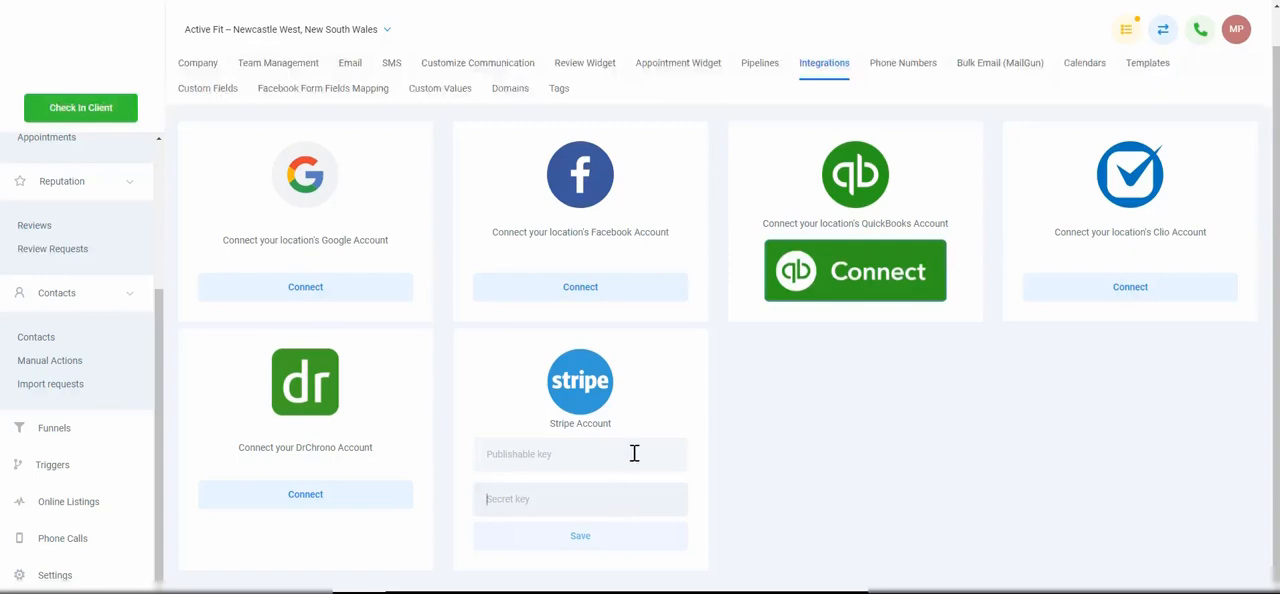
Start adding a phone number in the Phone Numbers settings and search United States numbers with area code 252
{"action": "left_click", "coordinate": [902, 66]}
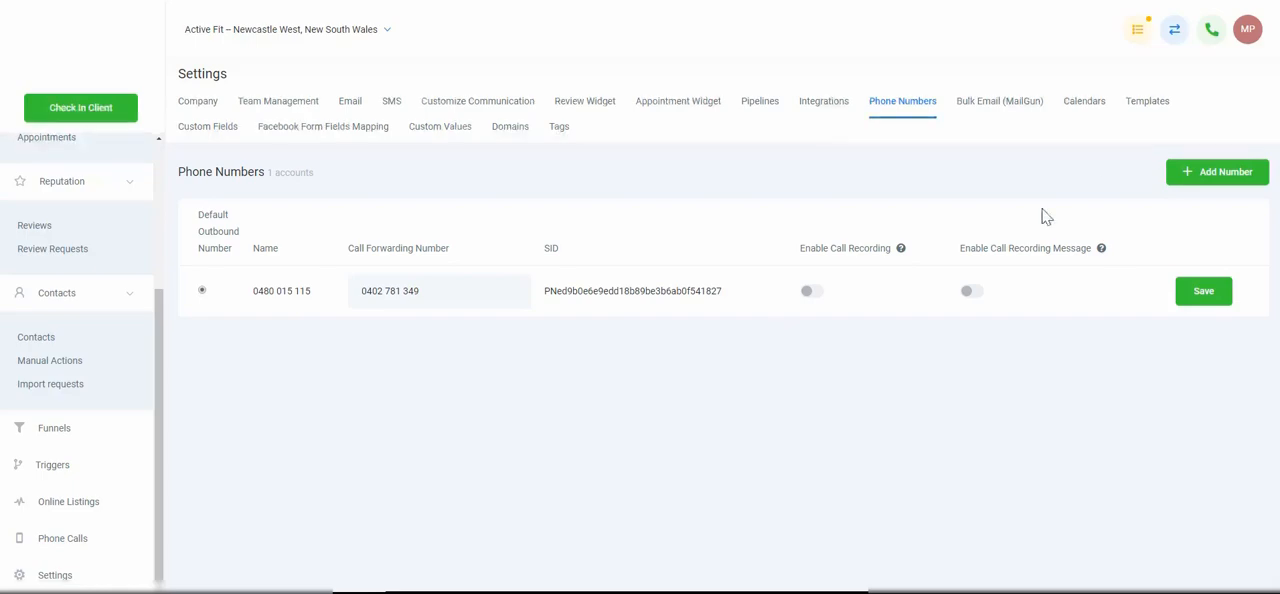
{"action": "left_click", "coordinate": [1249, 176]}
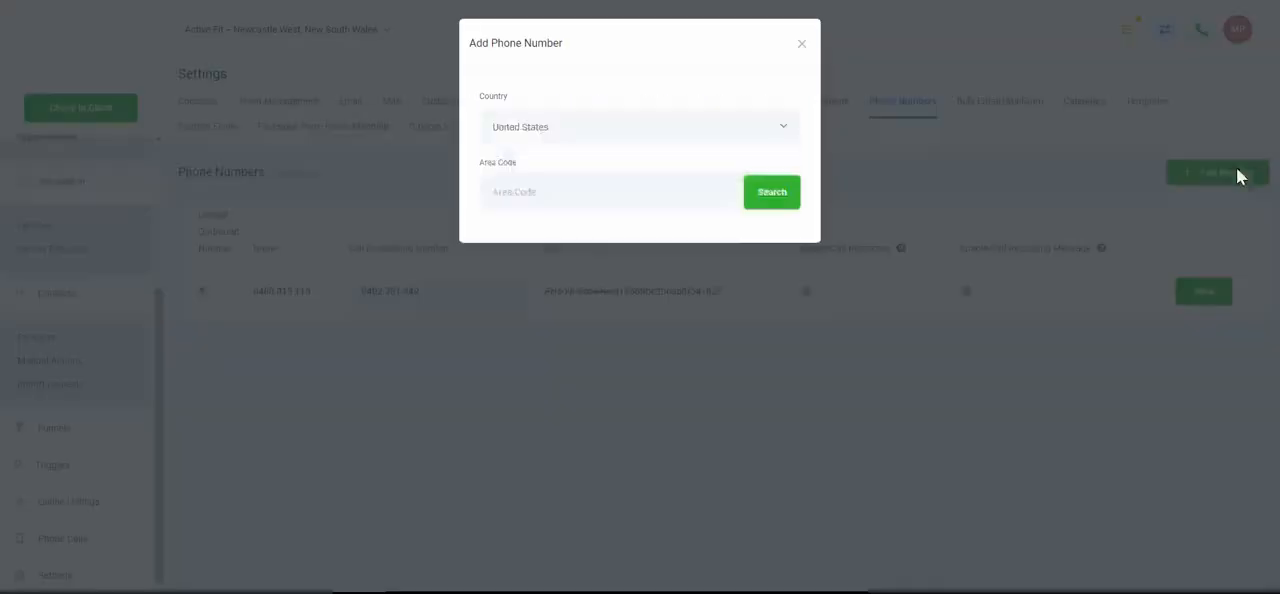
{"action": "left_click", "coordinate": [658, 141]}
{"action": "left_click", "coordinate": [557, 184]}
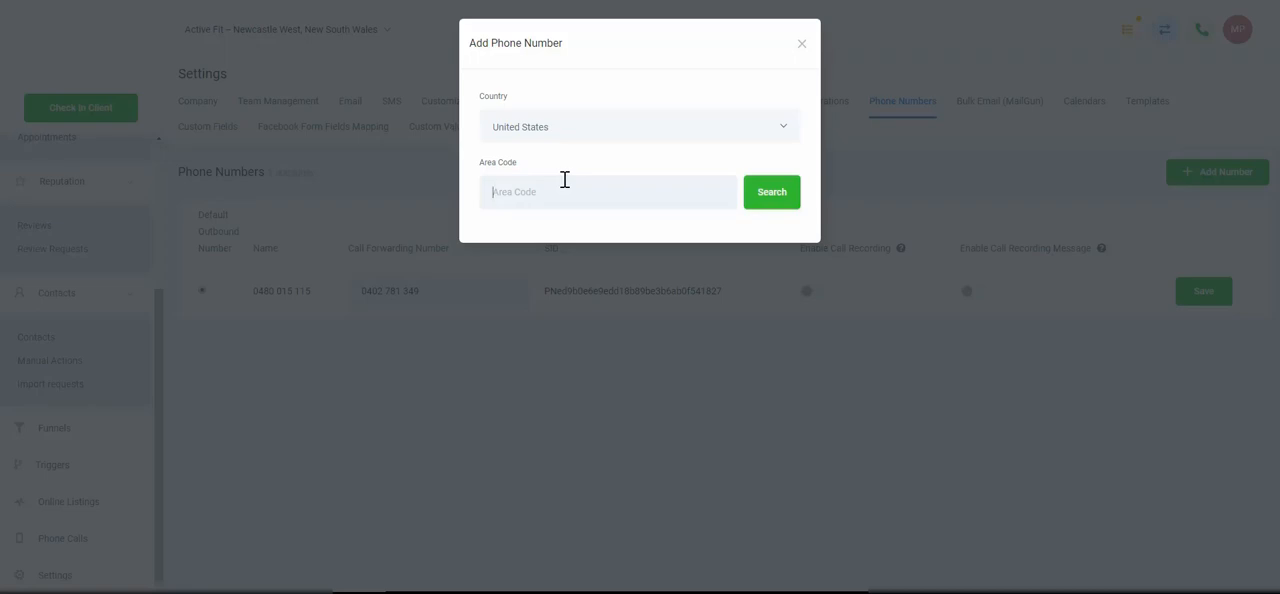
{"action": "type", "text": "252"}
{"action": "left_click", "coordinate": [766, 194]}
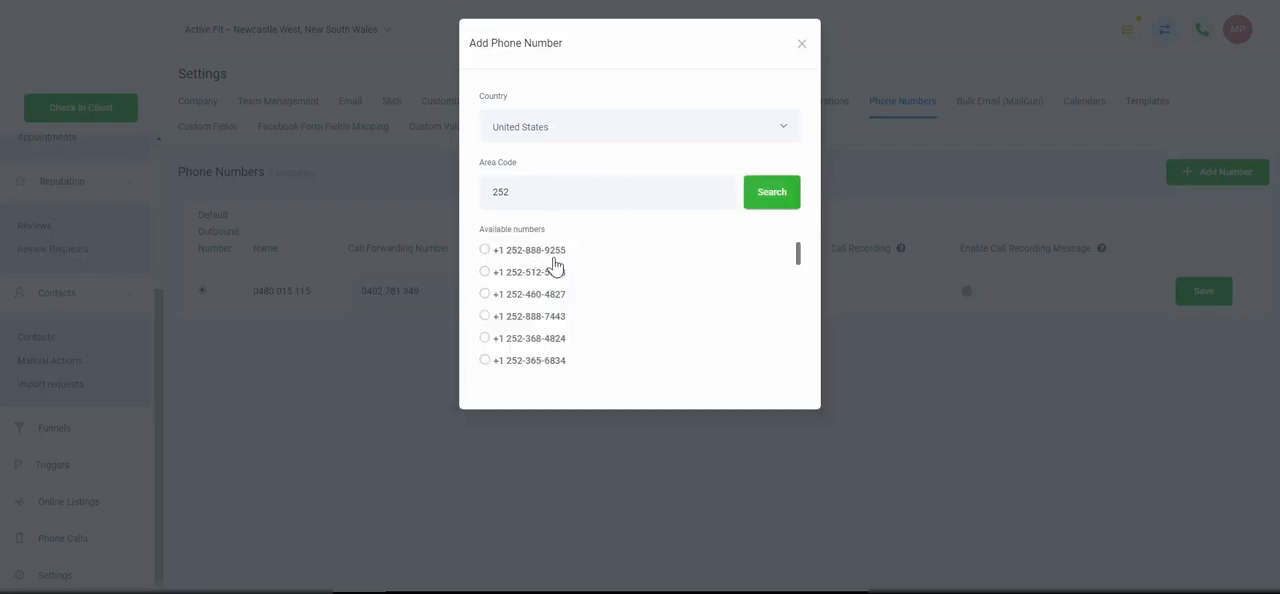
{"action": "scroll", "coordinate": [555, 267], "scroll_direction": "down", "scroll_amount": 5}
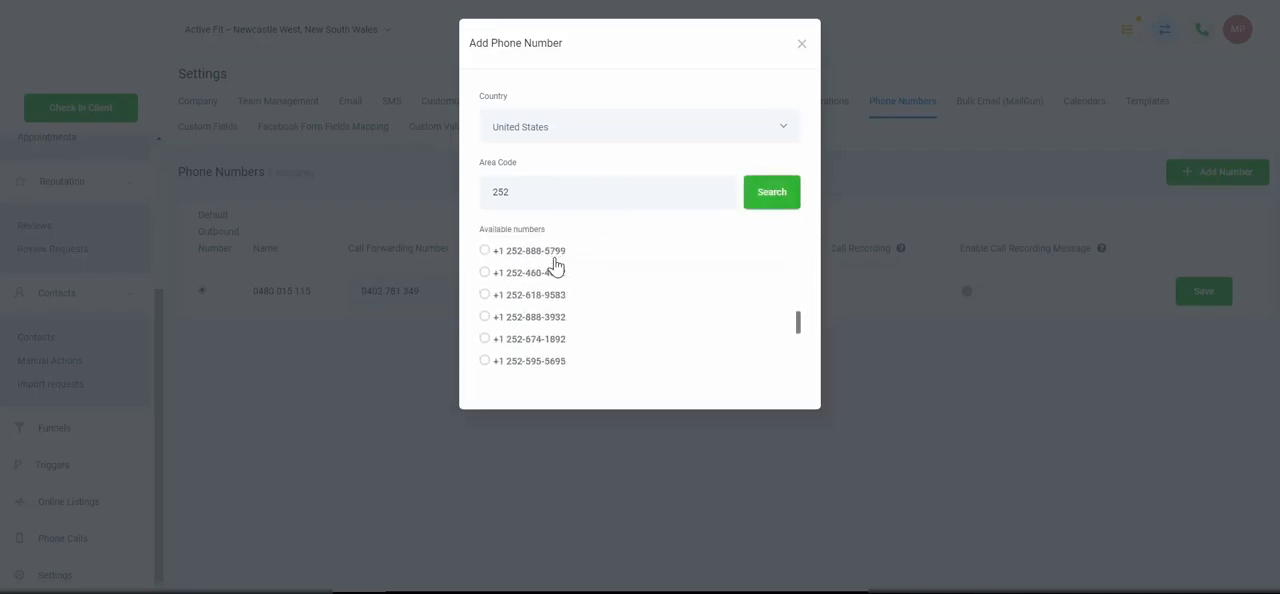
{"action": "scroll", "coordinate": [555, 267], "scroll_direction": "up", "scroll_amount": 5}
Search United States numbers without an area code, select the first available one, then close the form without saving
{"action": "left_click_drag", "start_coordinate": [537, 193], "coordinate": [473, 200]}
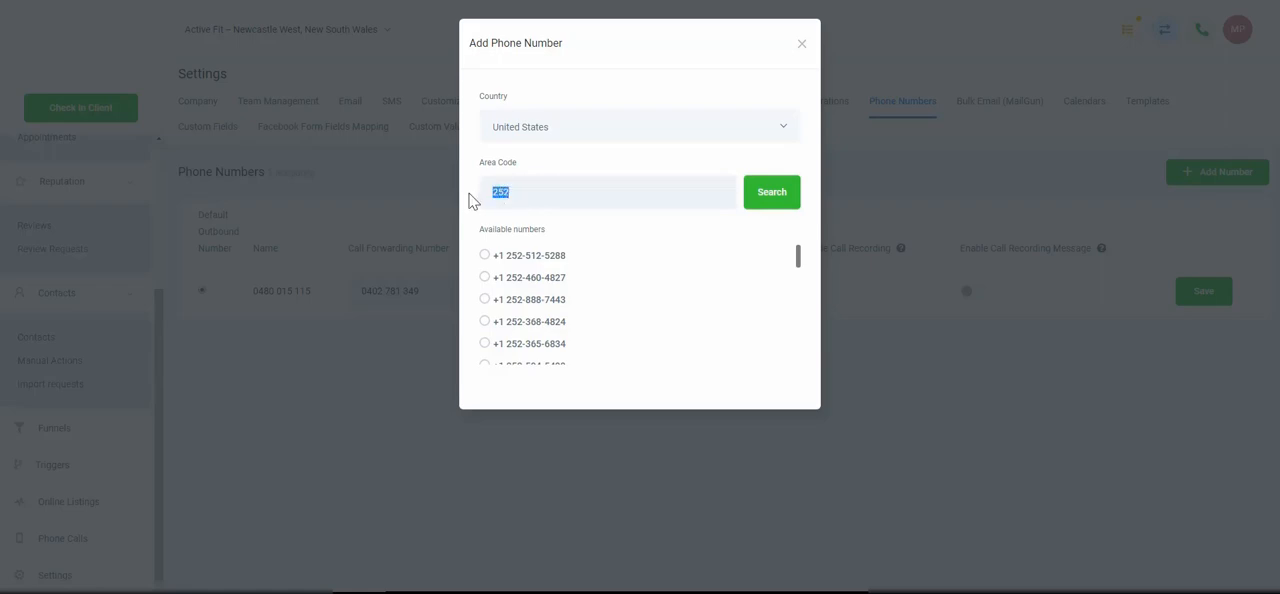
{"action": "key", "text": "BackSpace"}
{"action": "left_click", "coordinate": [764, 192]}
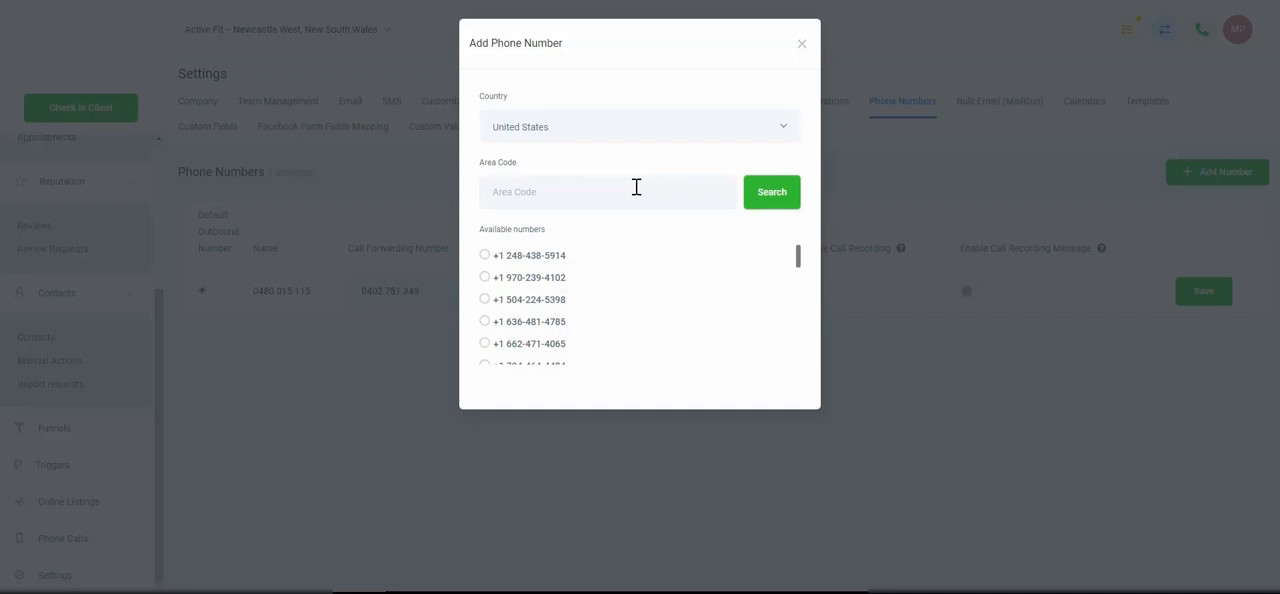
{"action": "left_click", "coordinate": [484, 256]}
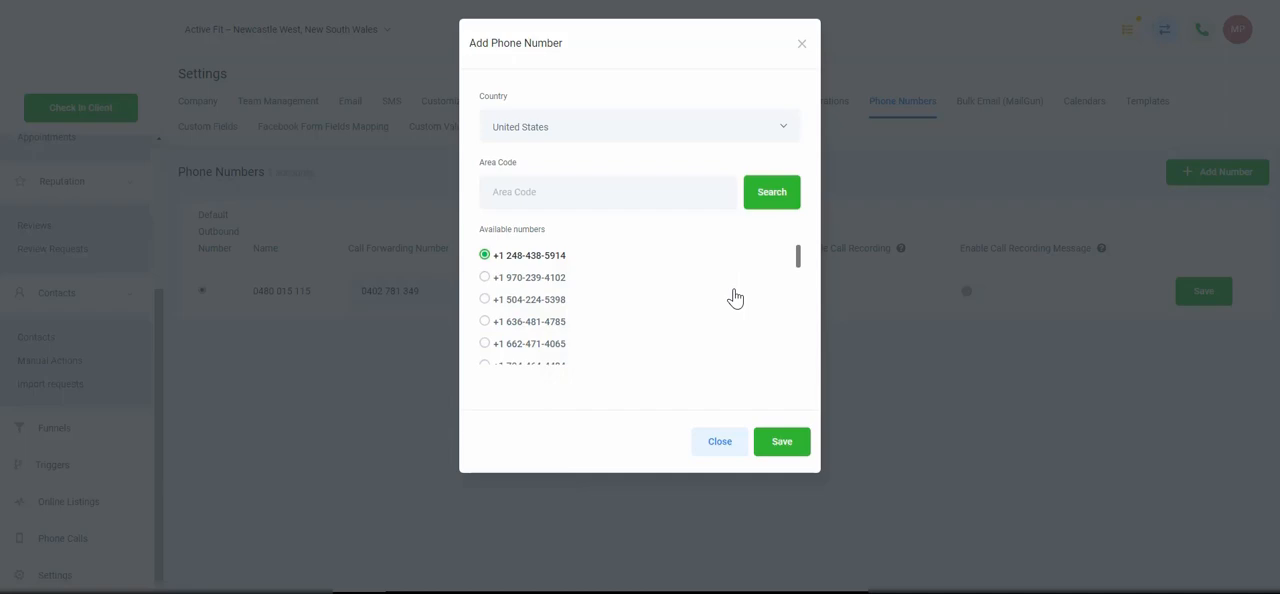
{"action": "left_click", "coordinate": [802, 46]}
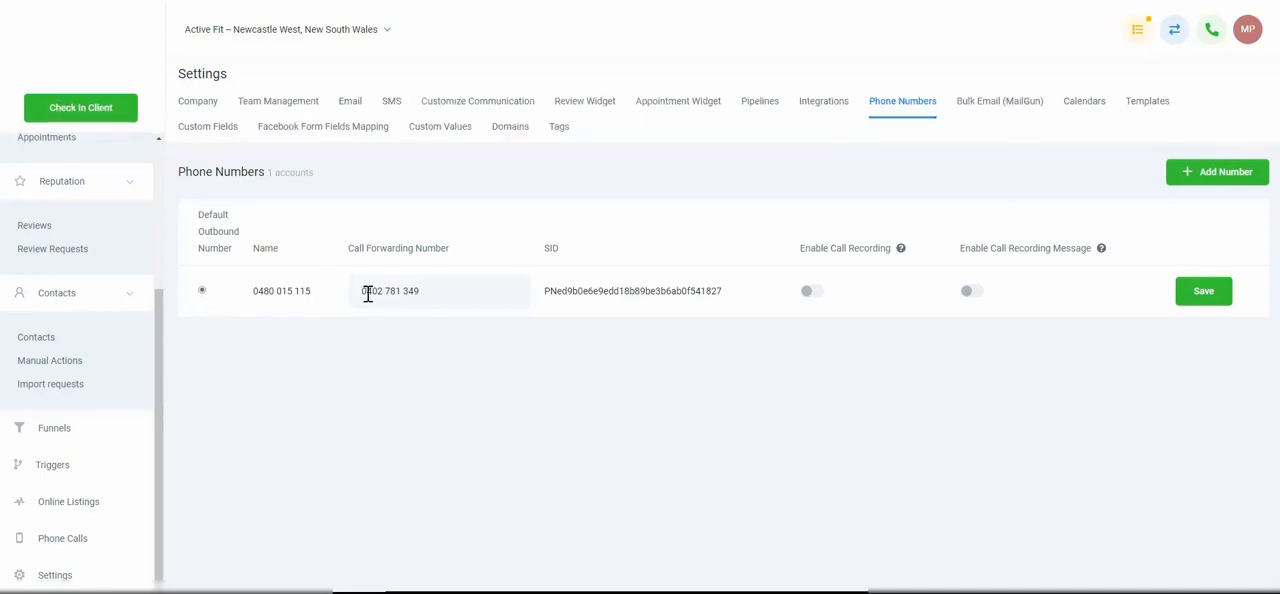
Examine the Call Forwarding Number and SID of the existing phone number without changing them
{"action": "left_click_drag", "start_coordinate": [357, 289], "coordinate": [455, 289]}
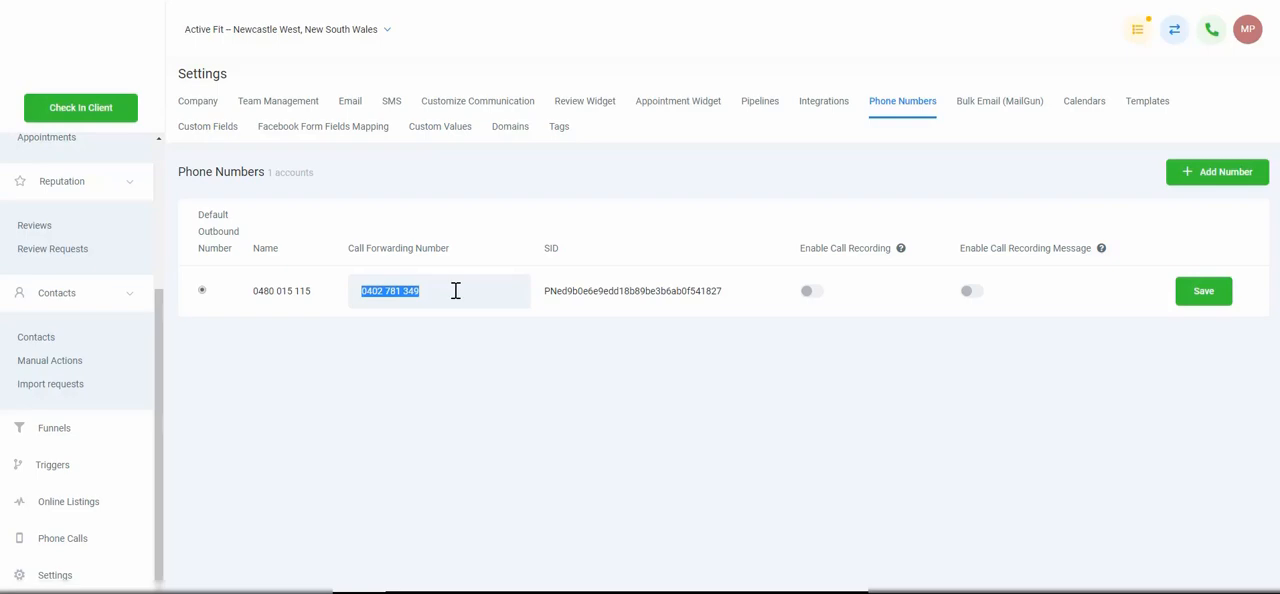
{"action": "left_click", "coordinate": [455, 290]}
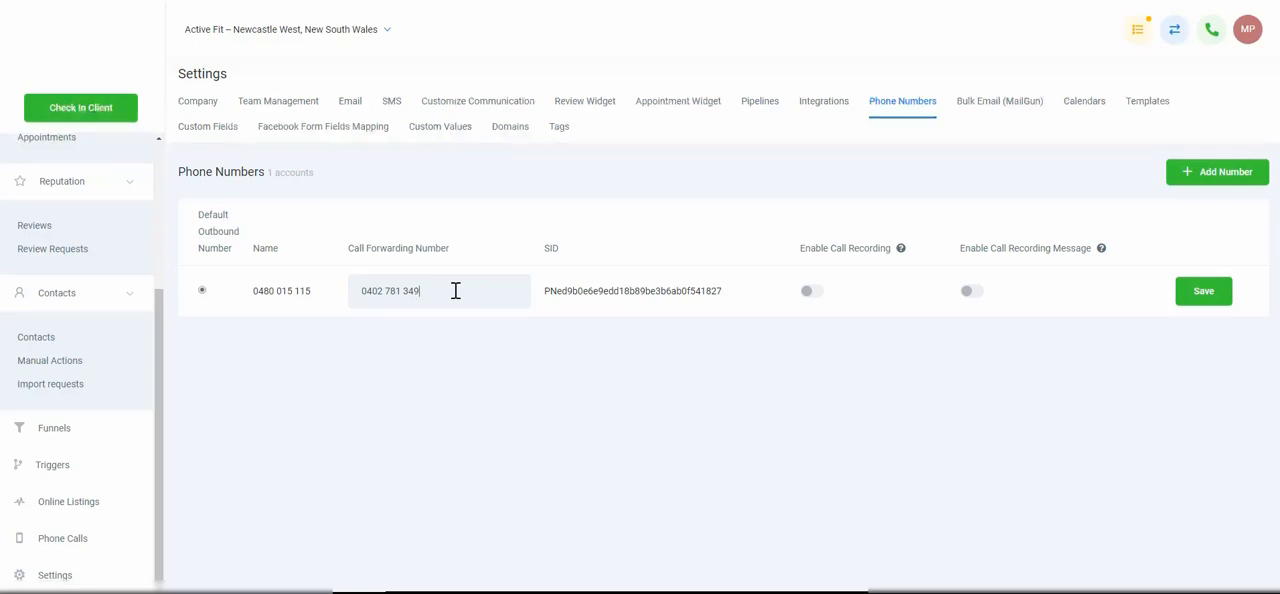
{"action": "double_click", "coordinate": [643, 290]}
{"action": "left_click", "coordinate": [709, 394]}
Try enabling call recording and the call recording message for the phone number, then switch both off
{"action": "left_click", "coordinate": [812, 295]}
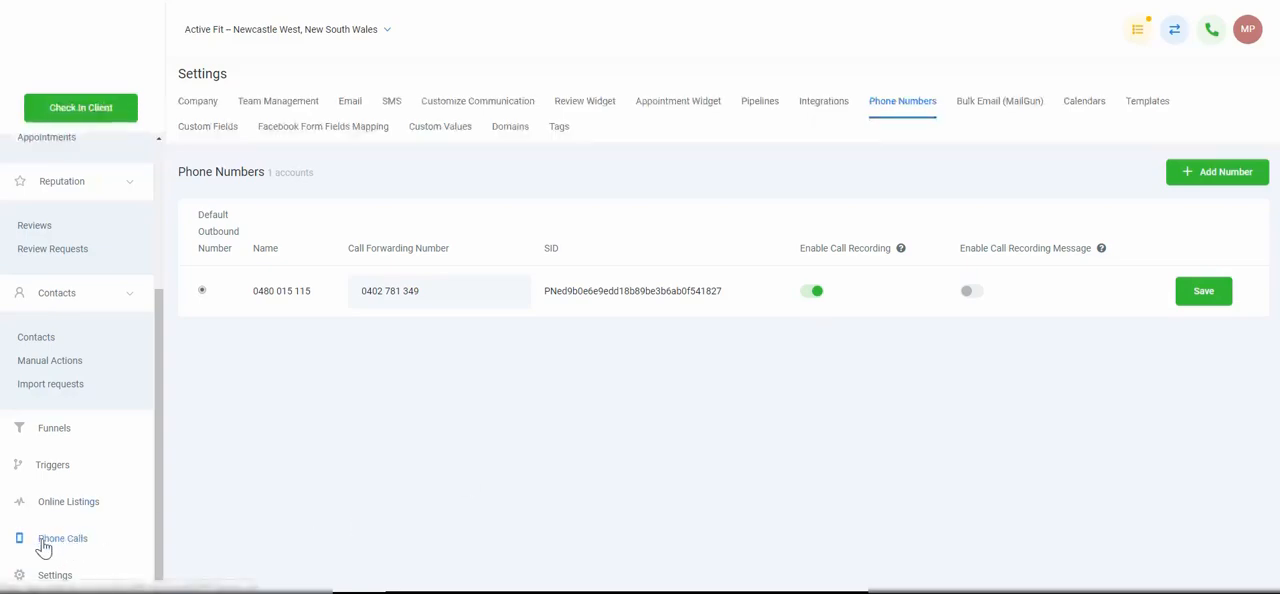
{"action": "left_click", "coordinate": [974, 298]}
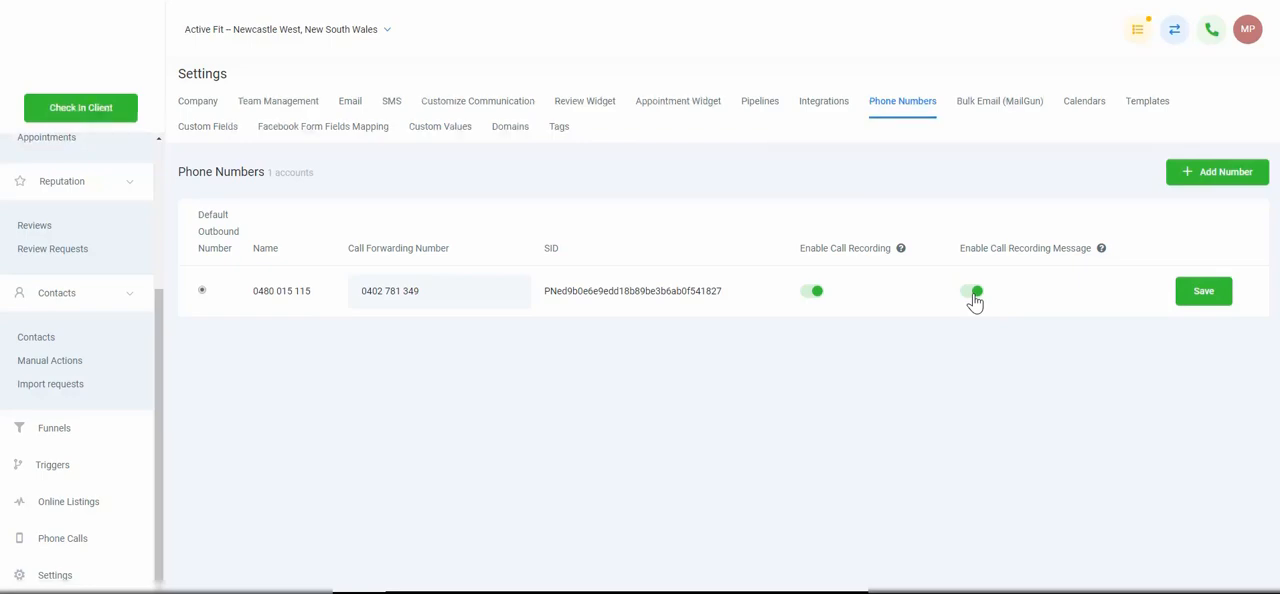
{"action": "left_click", "coordinate": [974, 293]}
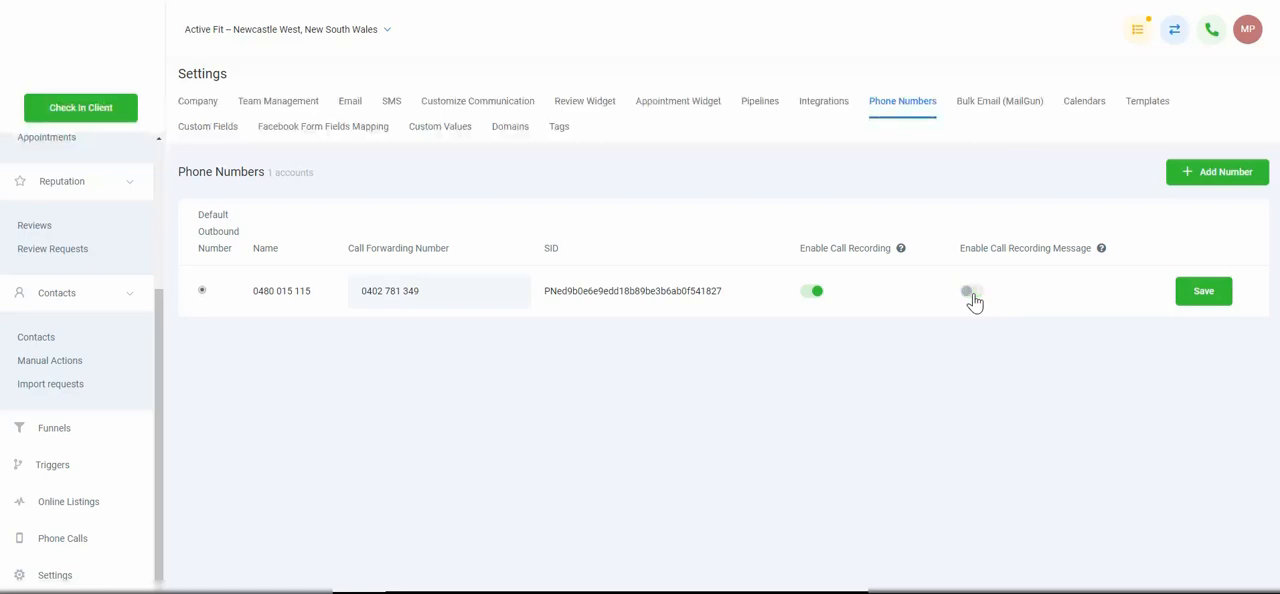
{"action": "left_click", "coordinate": [808, 295]}
View the Forwarding Address and BCC Address fields in the Bulk Email (MailGun) settings, then open the Calendars settings
{"action": "left_click", "coordinate": [1009, 113]}
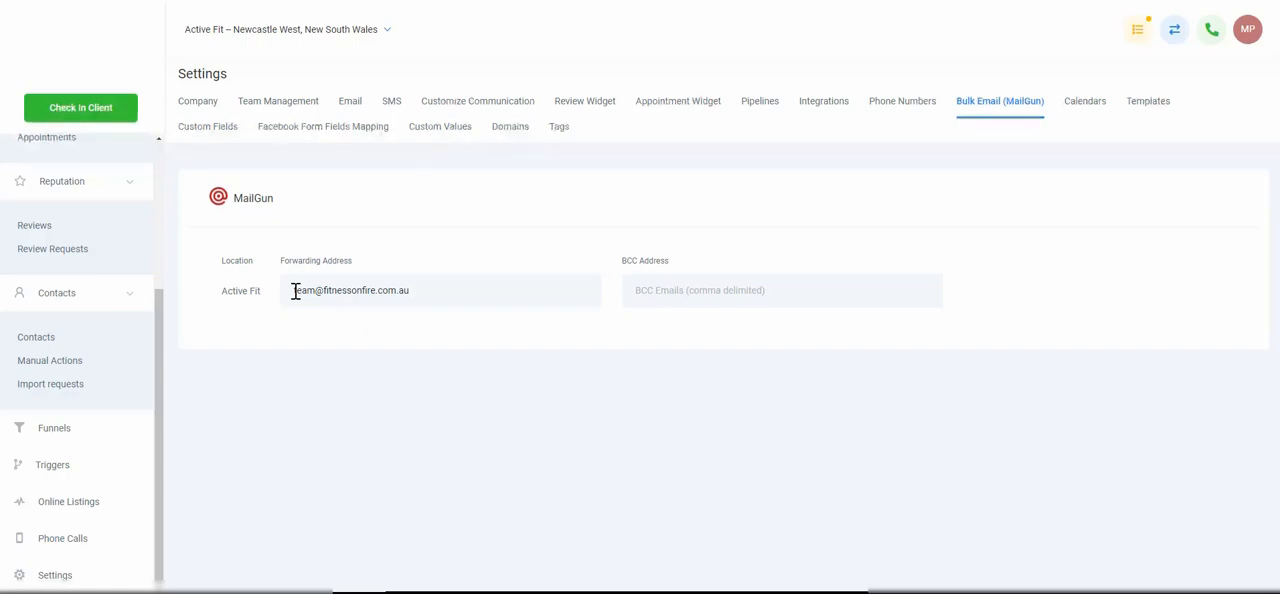
{"action": "left_click_drag", "start_coordinate": [295, 290], "coordinate": [425, 290]}
{"action": "left_click", "coordinate": [426, 290]}
{"action": "left_click_drag", "start_coordinate": [423, 290], "coordinate": [282, 290]}
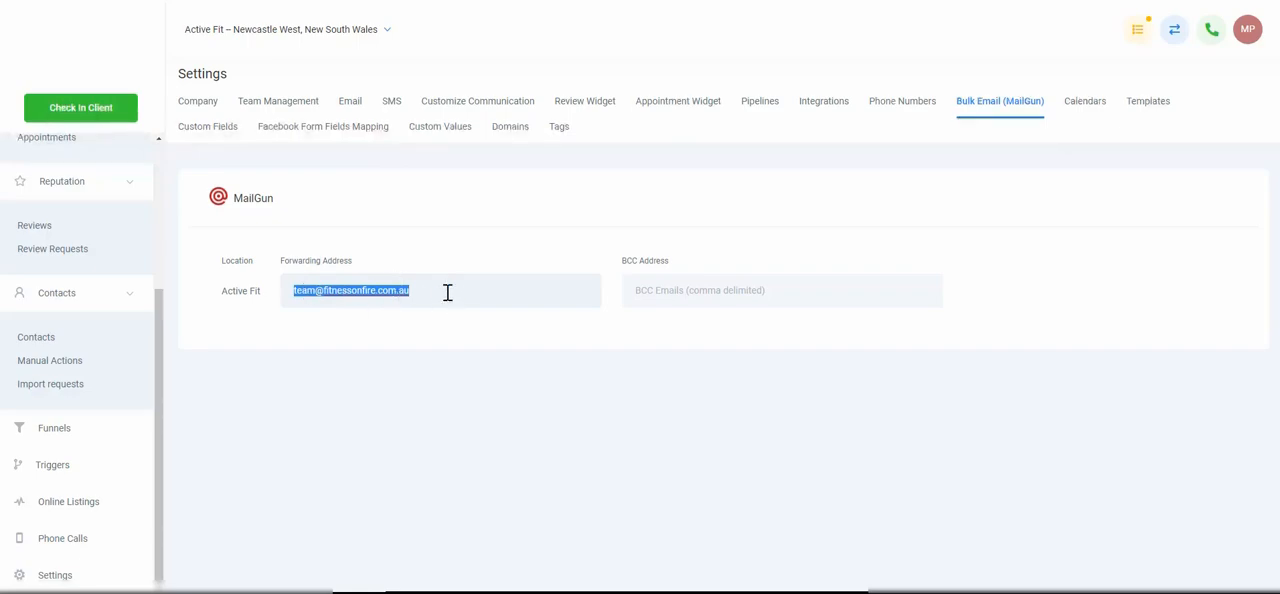
{"action": "left_click", "coordinate": [687, 291]}
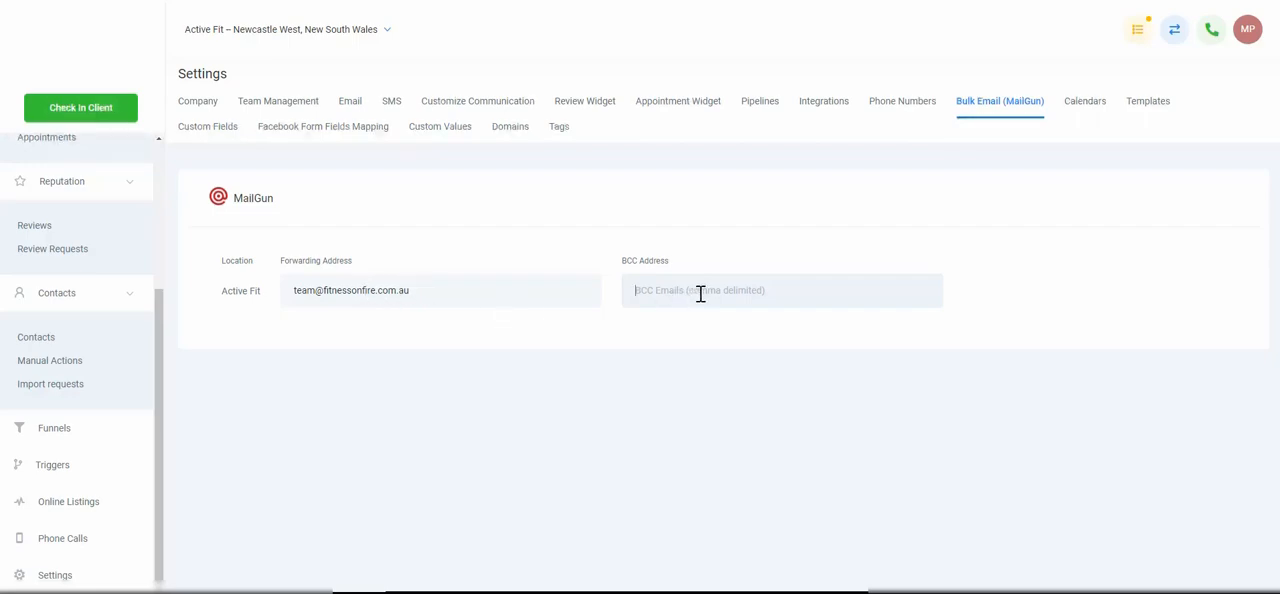
{"action": "left_click", "coordinate": [1088, 109]}
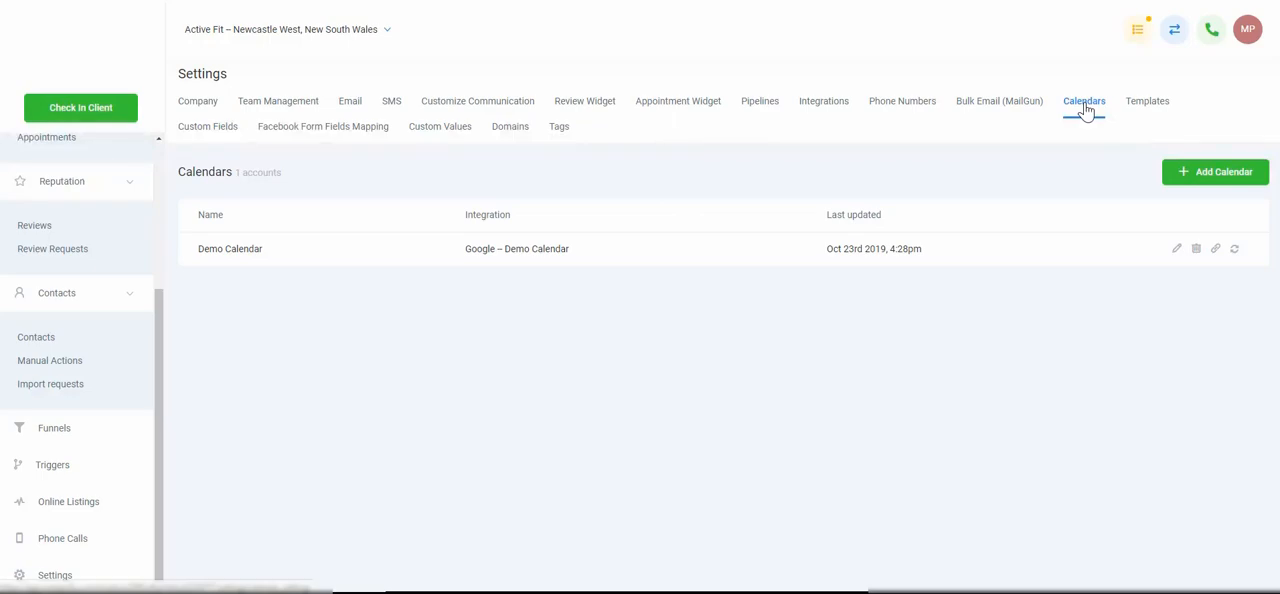
View the Appointment Widget's pop-up and embed code, then return to the Calendars settings
{"action": "left_click", "coordinate": [684, 109]}
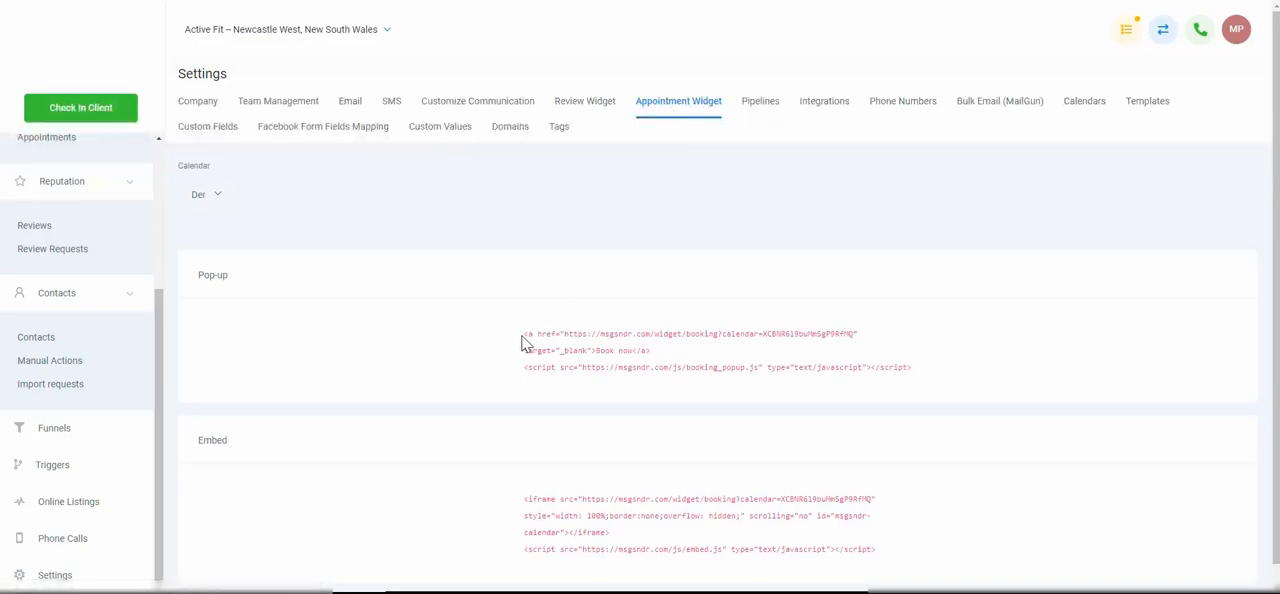
{"action": "left_click", "coordinate": [1092, 106]}
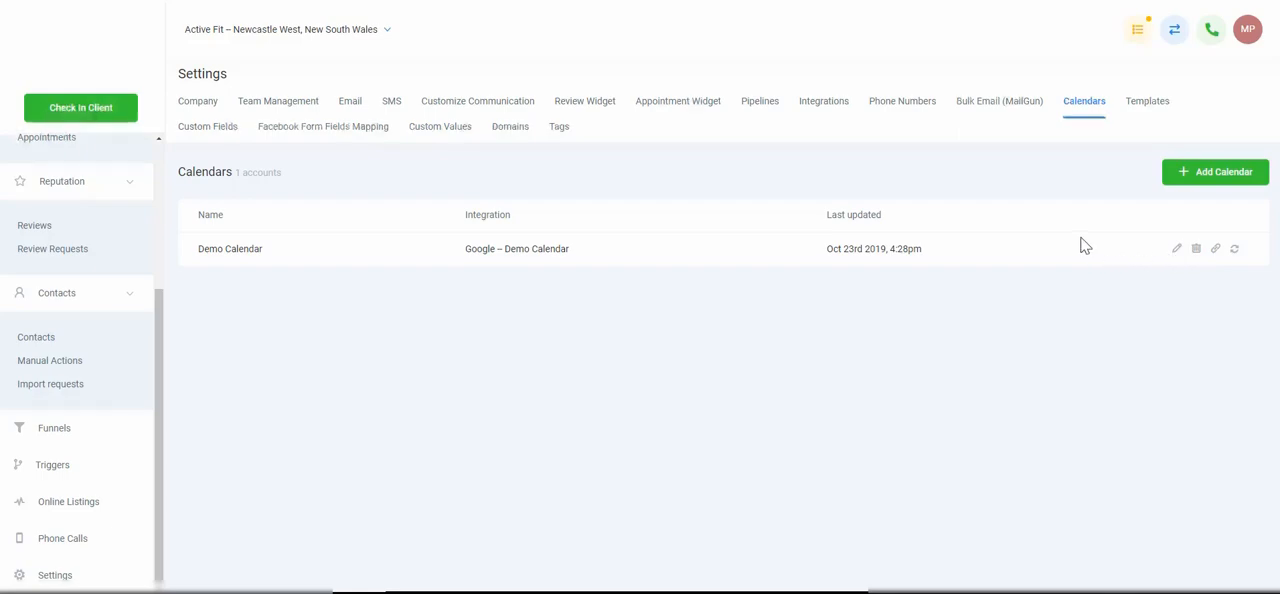
Open the message Templates settings, view a blank text template form, and close it without saving
{"action": "left_click", "coordinate": [1142, 109]}
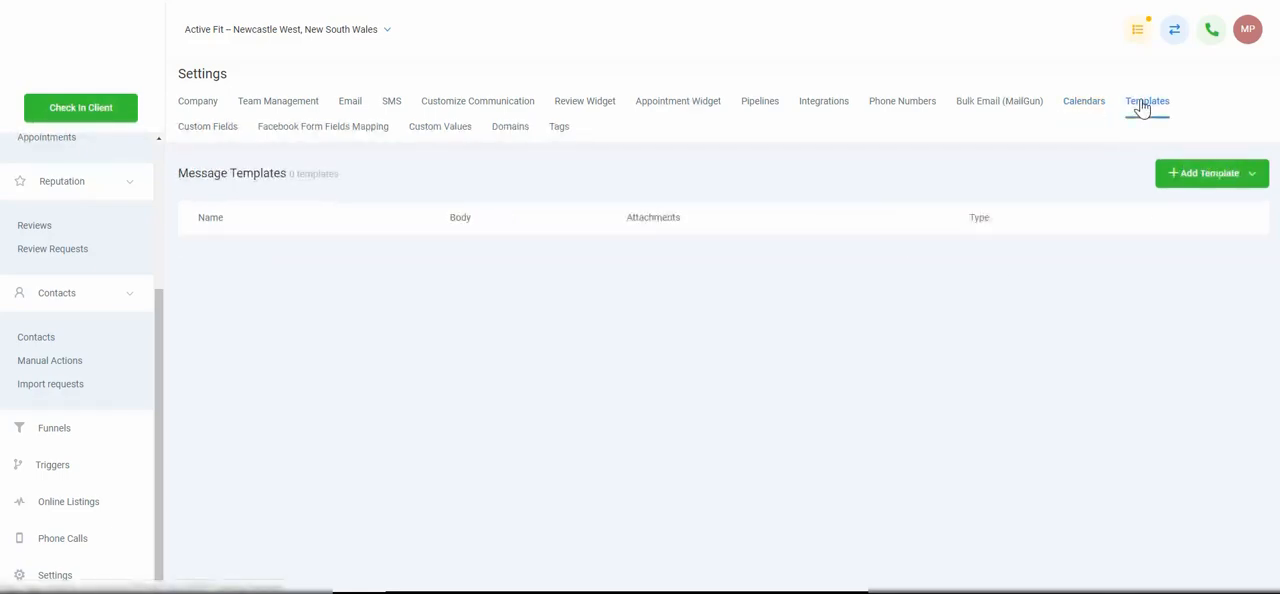
{"action": "left_click", "coordinate": [1263, 182]}
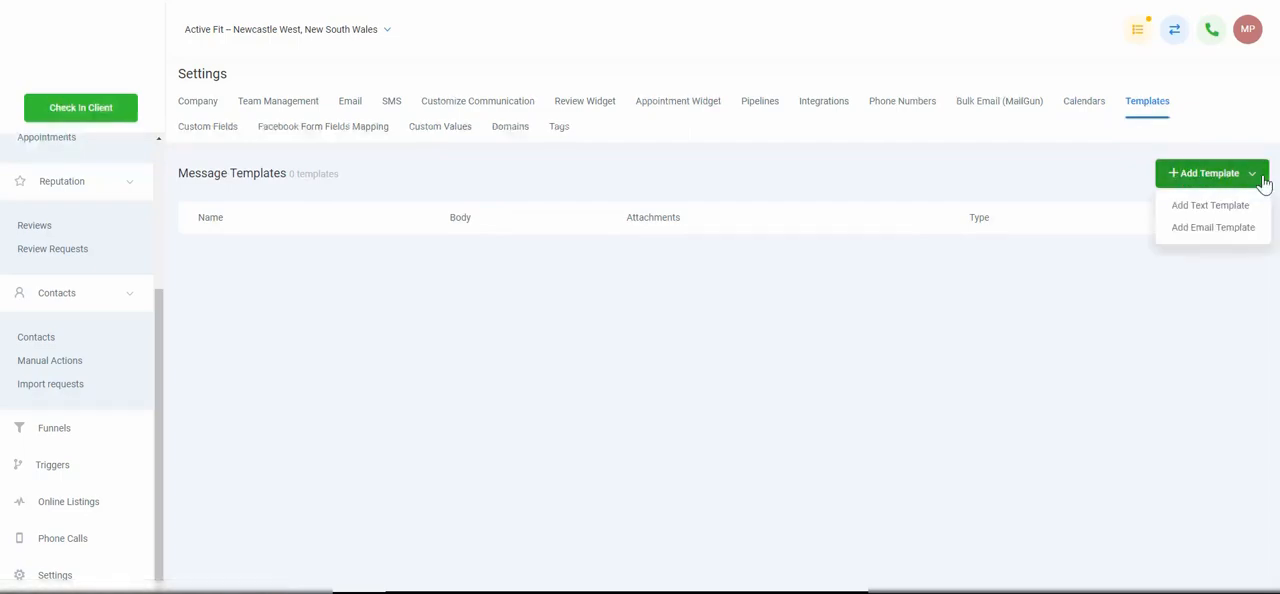
{"action": "left_click", "coordinate": [1222, 206]}
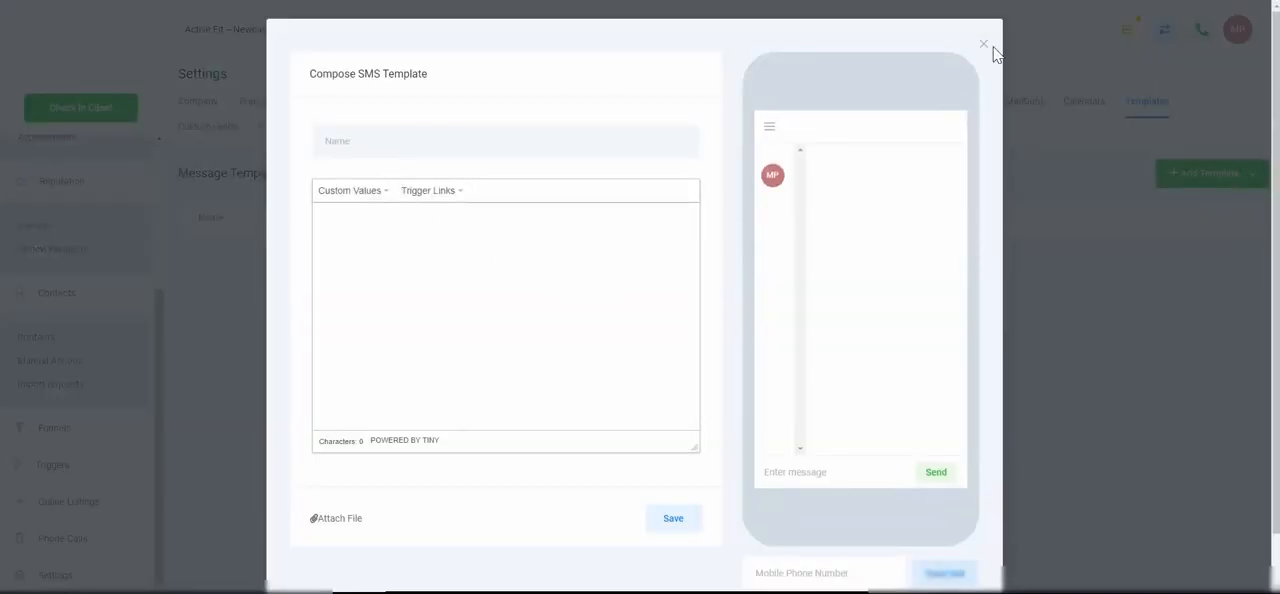
{"action": "left_click", "coordinate": [565, 146]}
{"action": "left_click", "coordinate": [983, 44]}
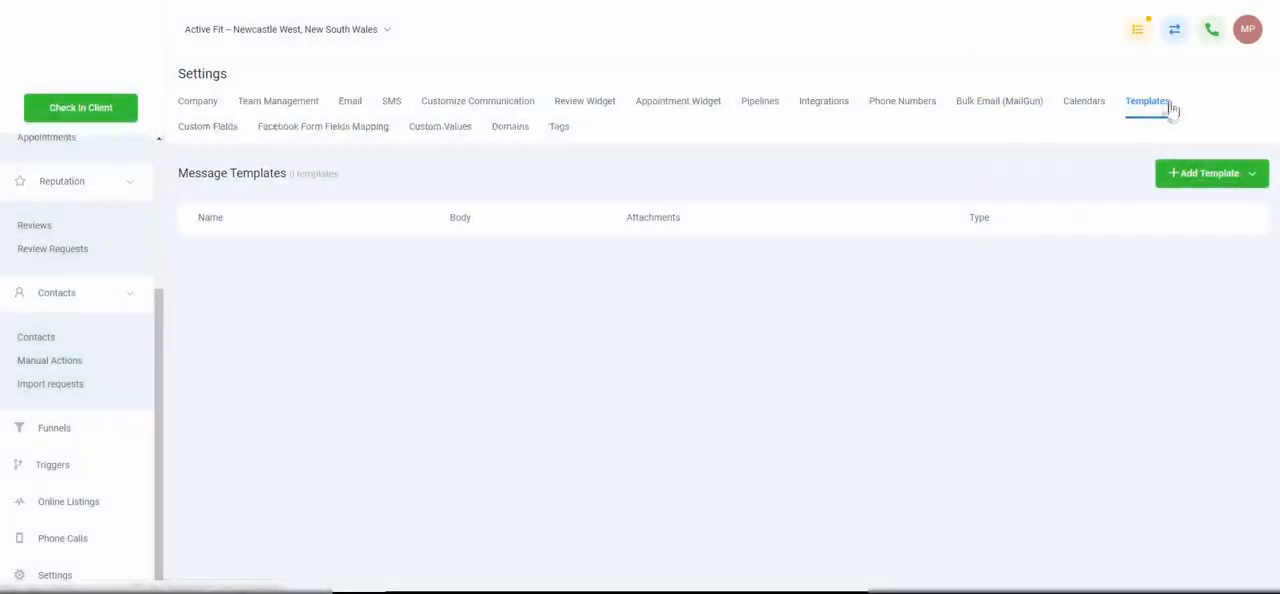
Compose a new text template named "Address" with the body "Our address is" followed by the business's street address
{"action": "left_click", "coordinate": [1215, 174]}
{"action": "left_click", "coordinate": [1212, 206]}
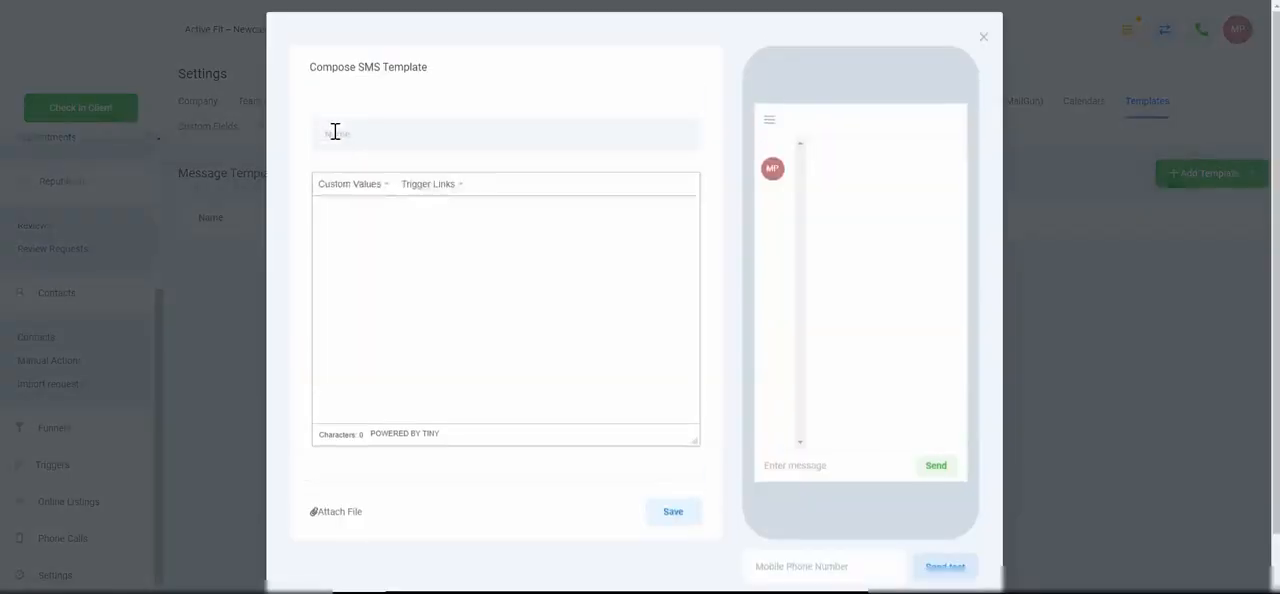
{"action": "type", "text": "Address"}
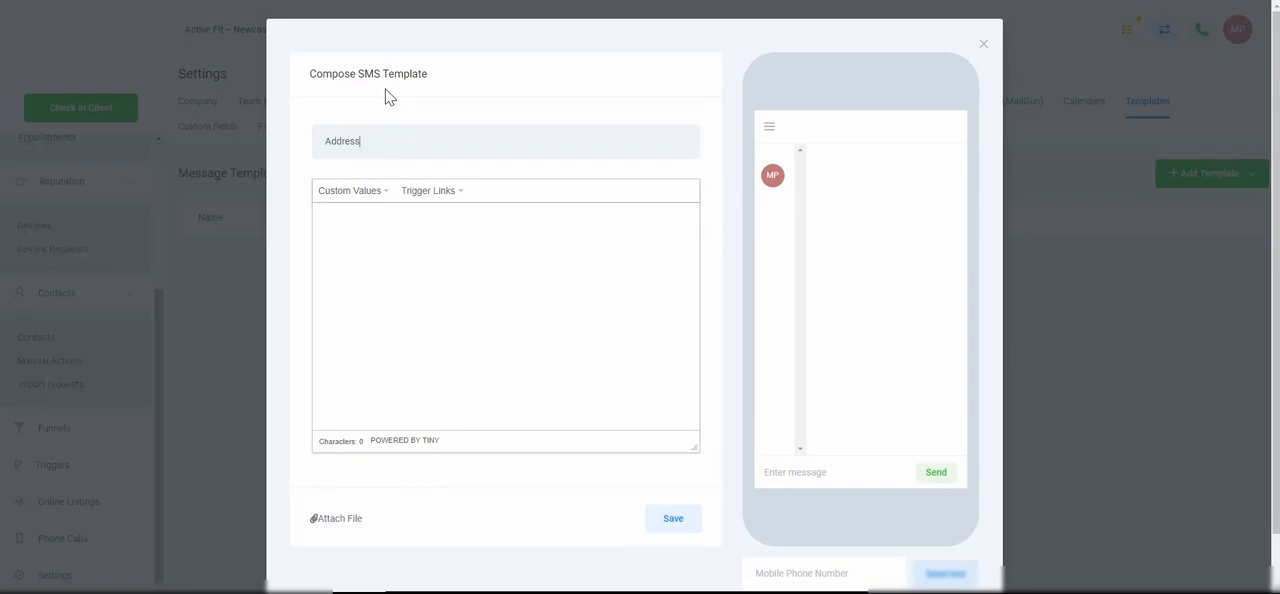
{"action": "key", "text": "Tab"}
{"action": "type", "text": "OUr addre"}
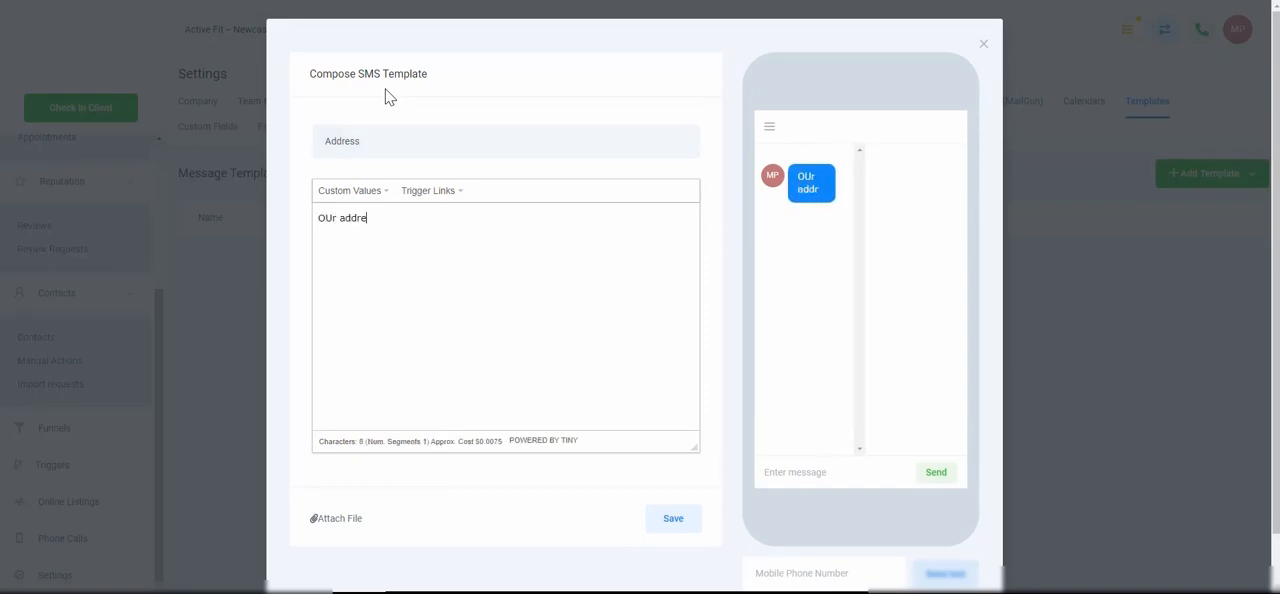
{"action": "type", "text": "ss is 123 Sm"}
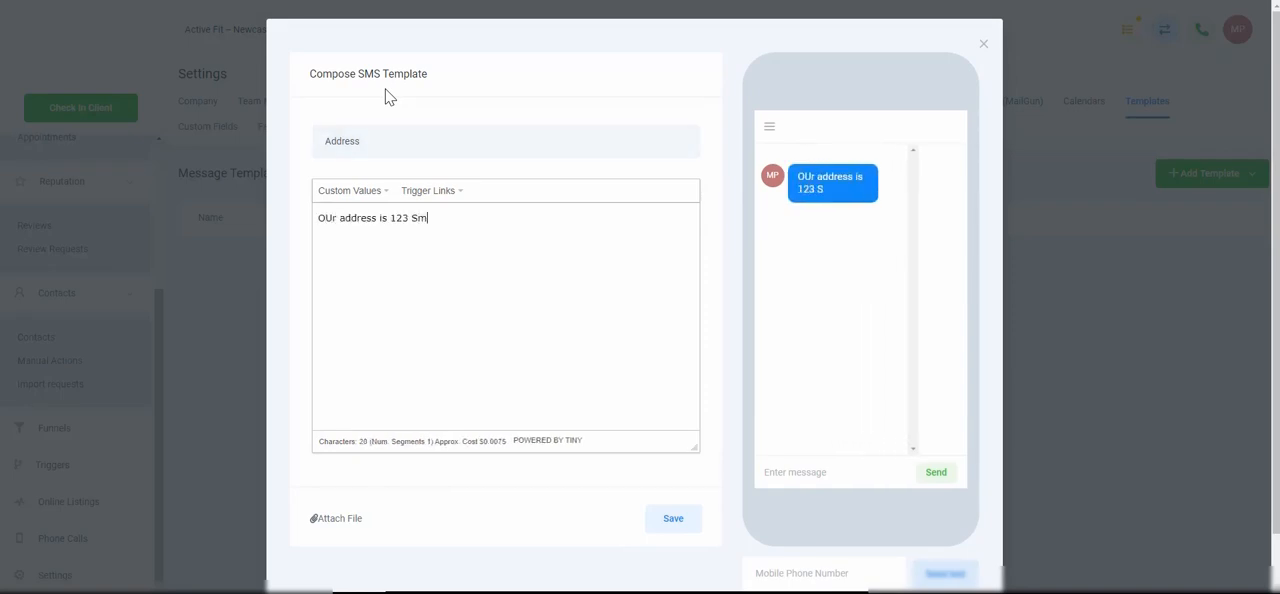
{"action": "type", "text": "ith Street"}
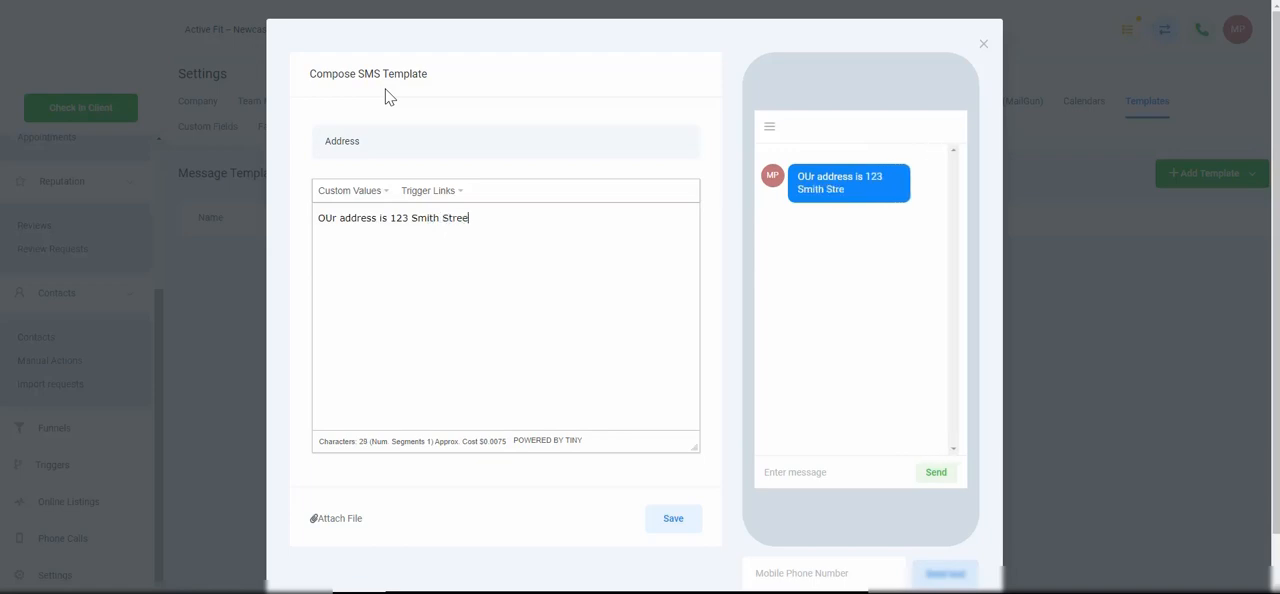
{"action": "left_click", "coordinate": [333, 220]}
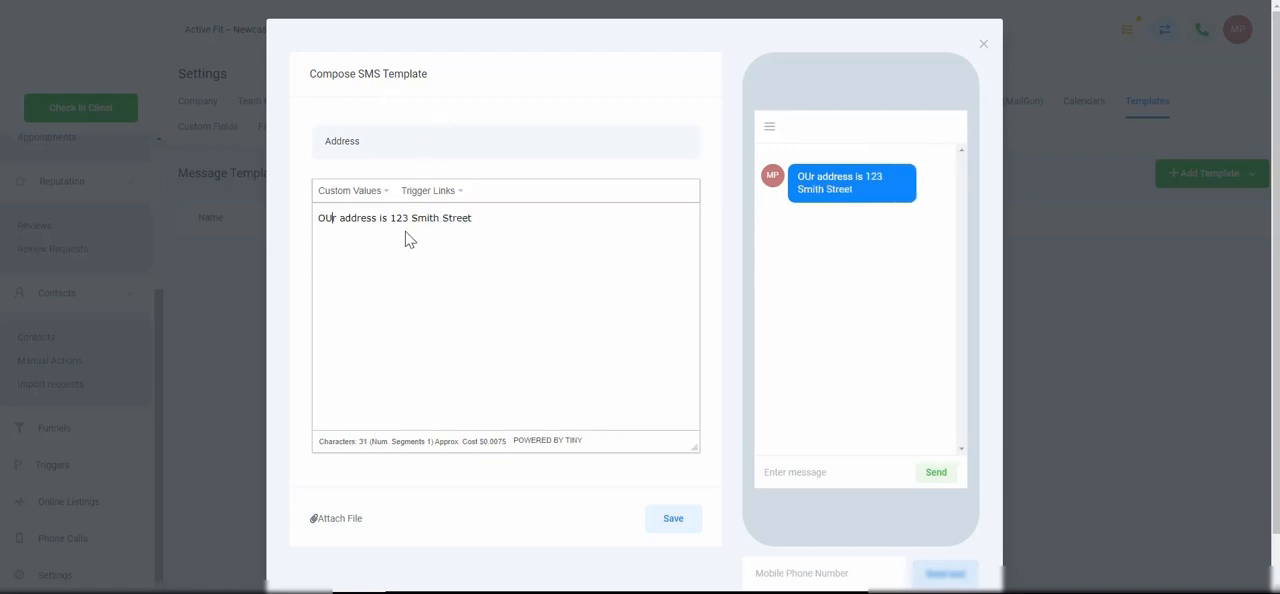
{"action": "key", "text": "BackSpace"}
{"action": "type", "text": "u"}
Look through the Custom Values and Trigger Links choices without inserting any, then save the text template
{"action": "left_click", "coordinate": [372, 200]}
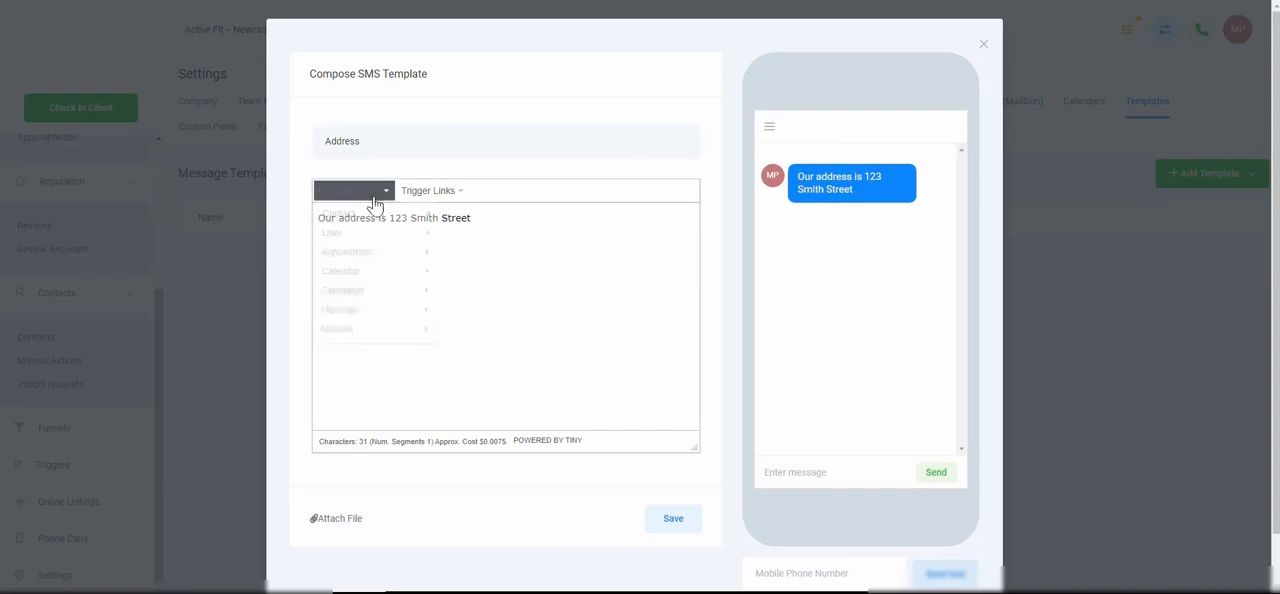
{"action": "left_click", "coordinate": [443, 192]}
{"action": "left_click", "coordinate": [377, 197]}
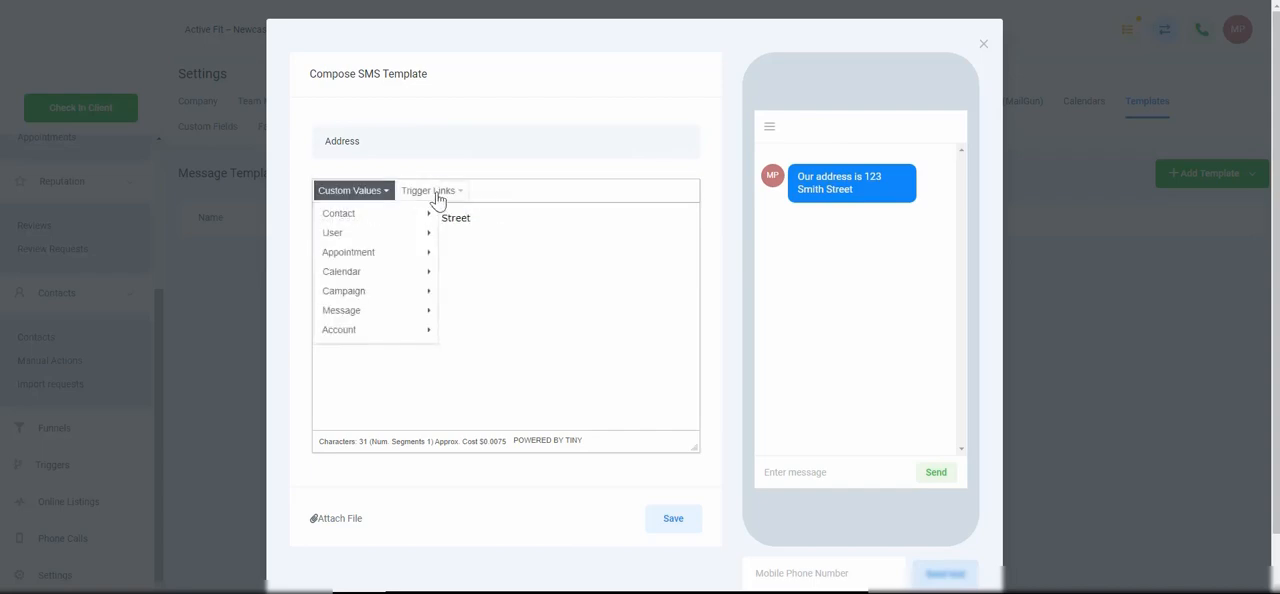
{"action": "left_click", "coordinate": [600, 191]}
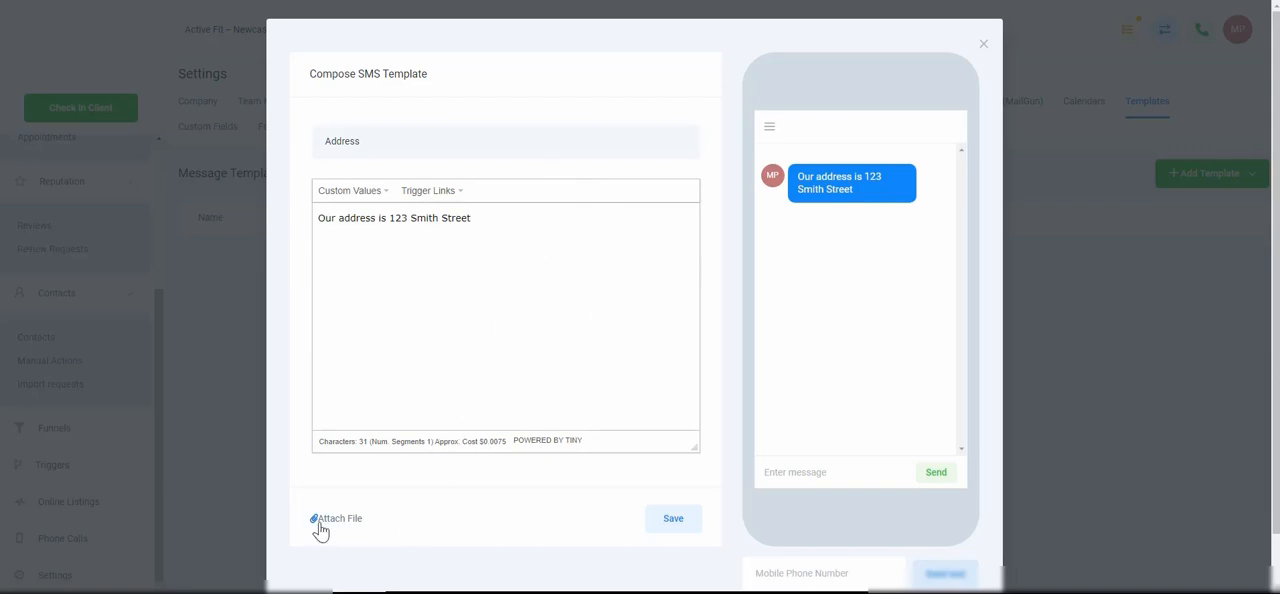
{"action": "left_click", "coordinate": [673, 518]}
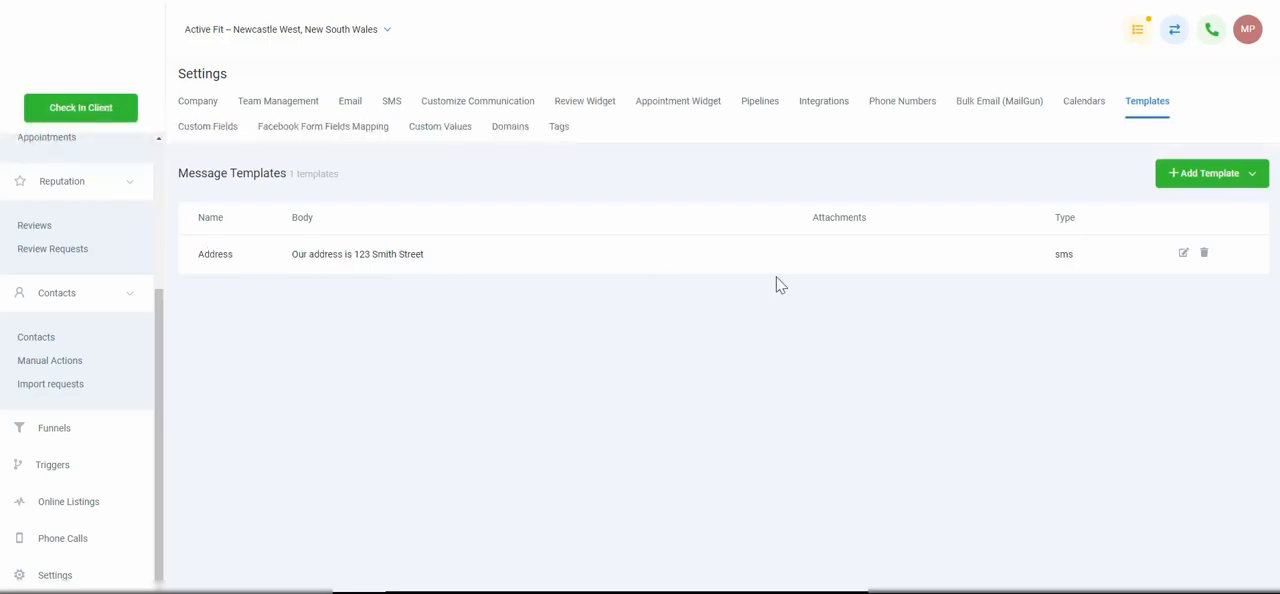
Reopen the Address template for editing and insert "Sure thing," at the start of its message
{"action": "left_click", "coordinate": [1183, 254]}
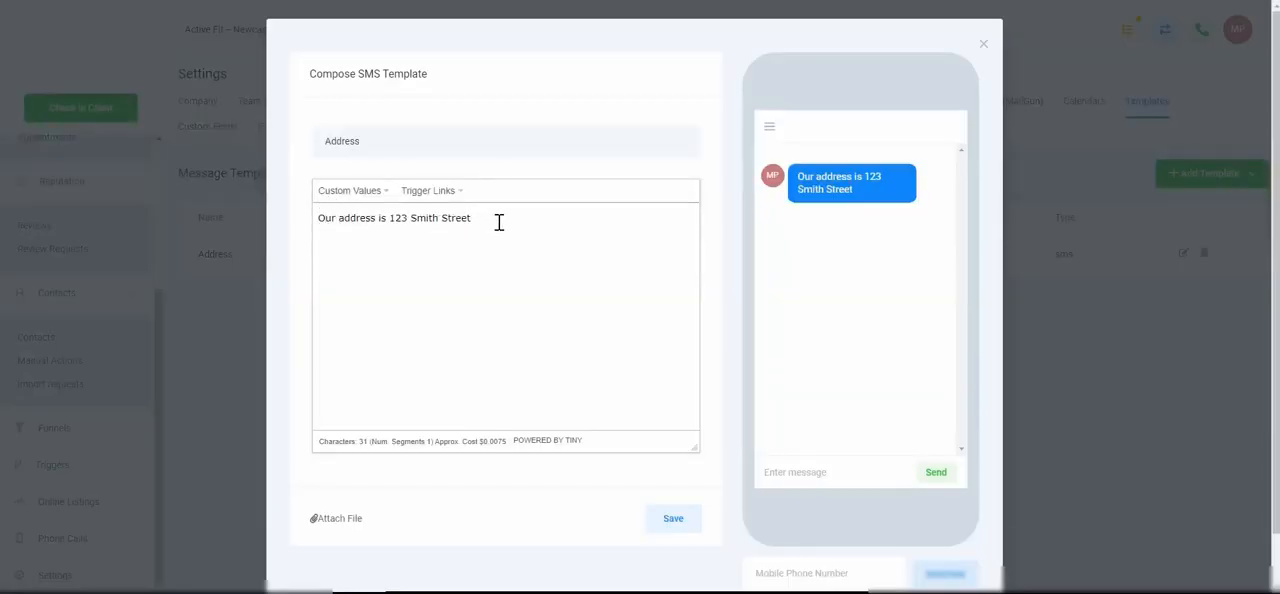
{"action": "left_click", "coordinate": [316, 220]}
{"action": "type", "text": "Sure th"}
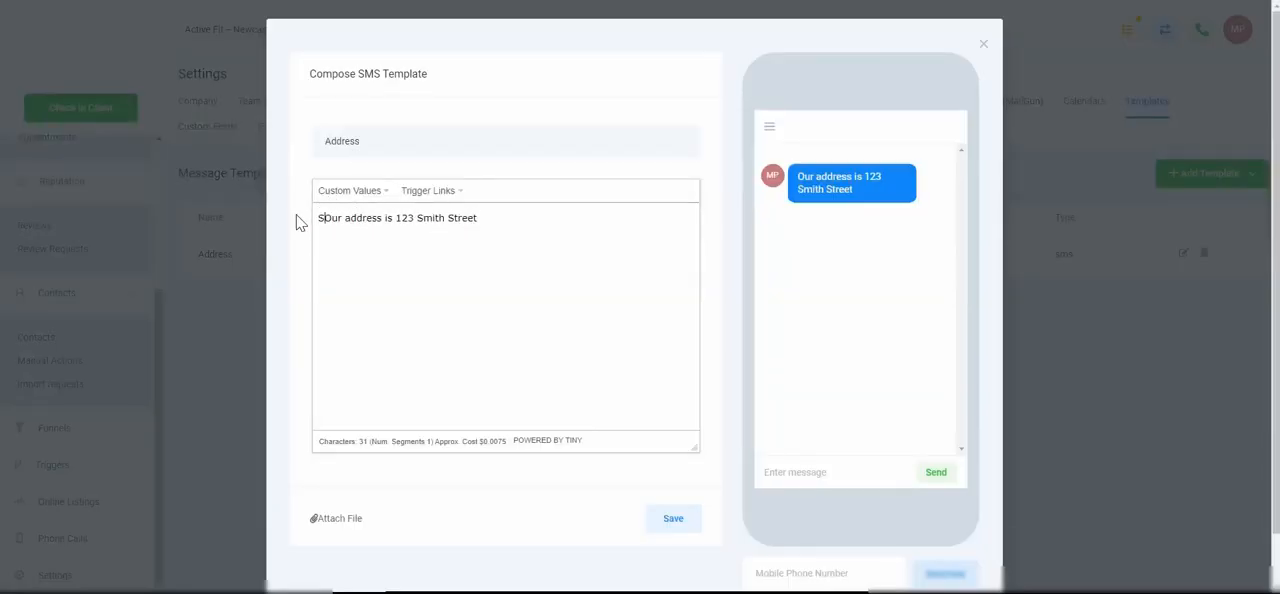
{"action": "type", "text": "ing,"}
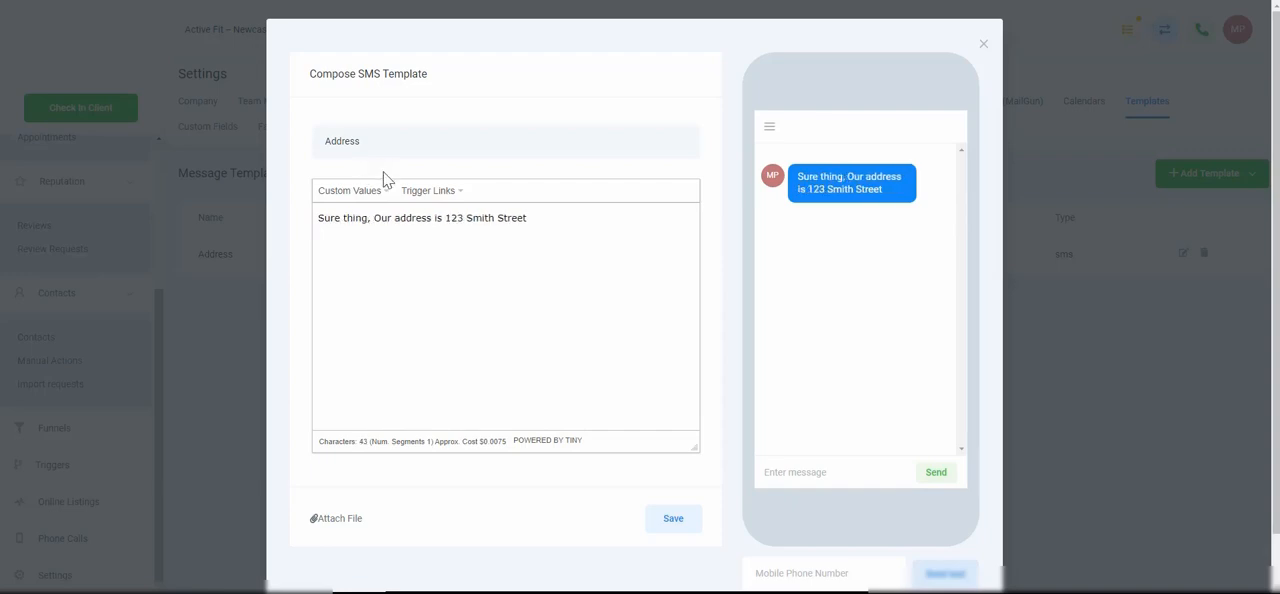
Insert the contact's First Name custom value and a comma after "Sure thing,", change "Our" to "our", and save the template
{"action": "left_click", "coordinate": [384, 191]}
{"action": "mouse_move", "coordinate": [371, 226]}
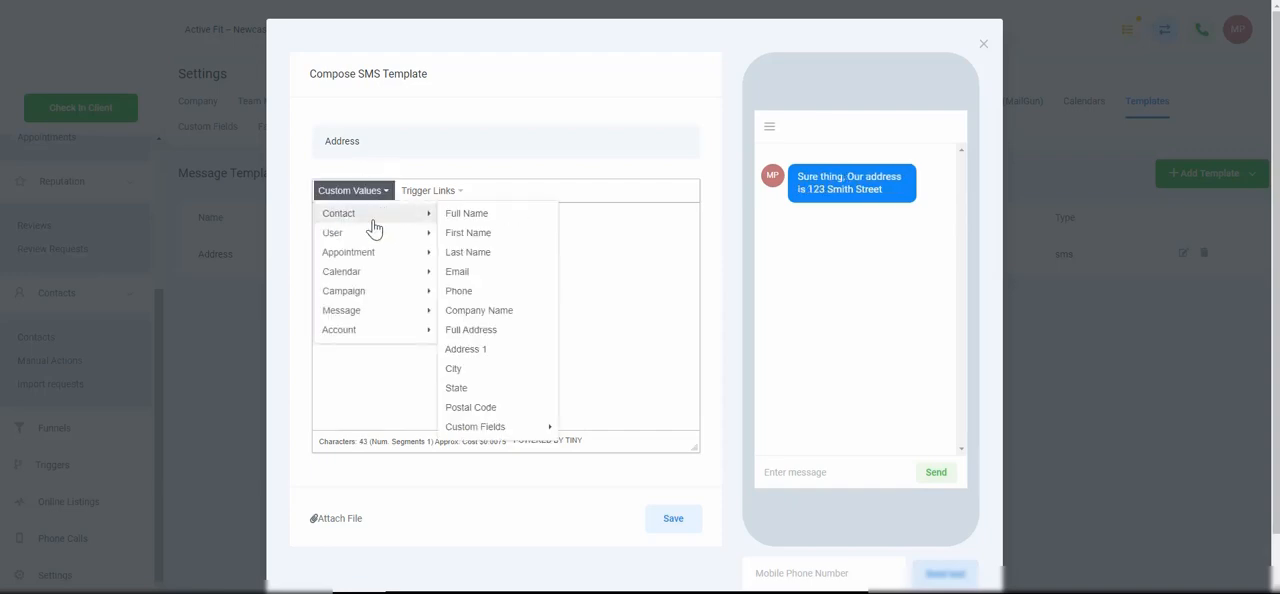
{"action": "left_click", "coordinate": [460, 234]}
{"action": "type", "text": ", {{contact"}
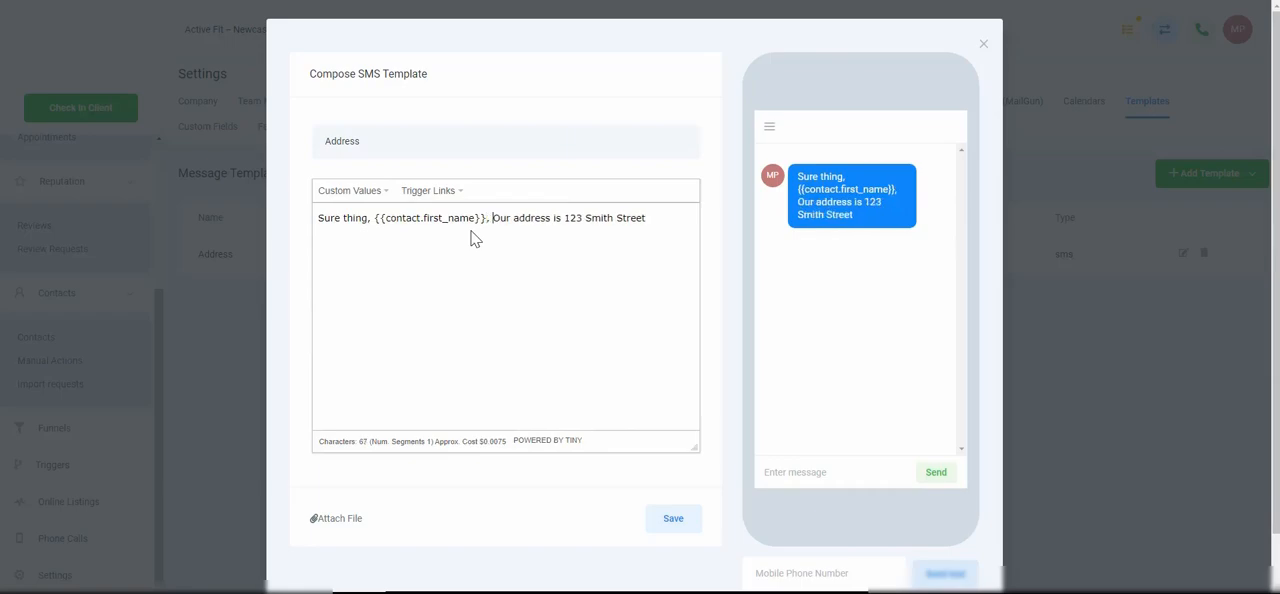
{"action": "key", "text": "Delete"}
{"action": "type", "text": "o"}
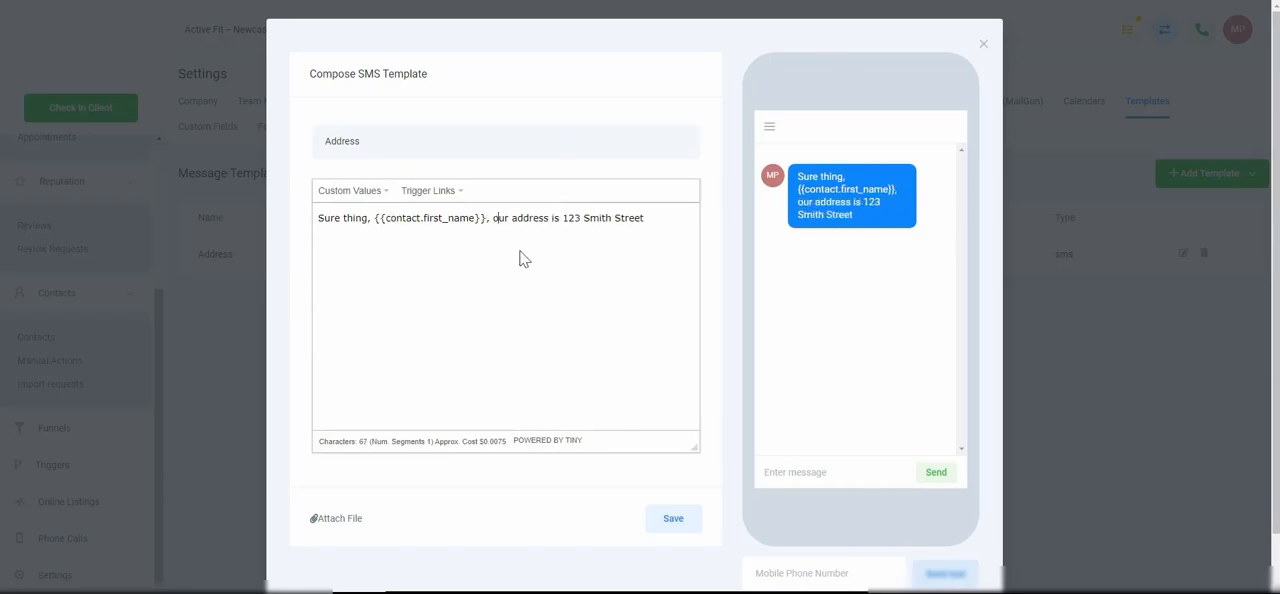
{"action": "scroll", "coordinate": [560, 257], "scroll_direction": "down", "scroll_amount": 1}
{"action": "left_click", "coordinate": [668, 504]}
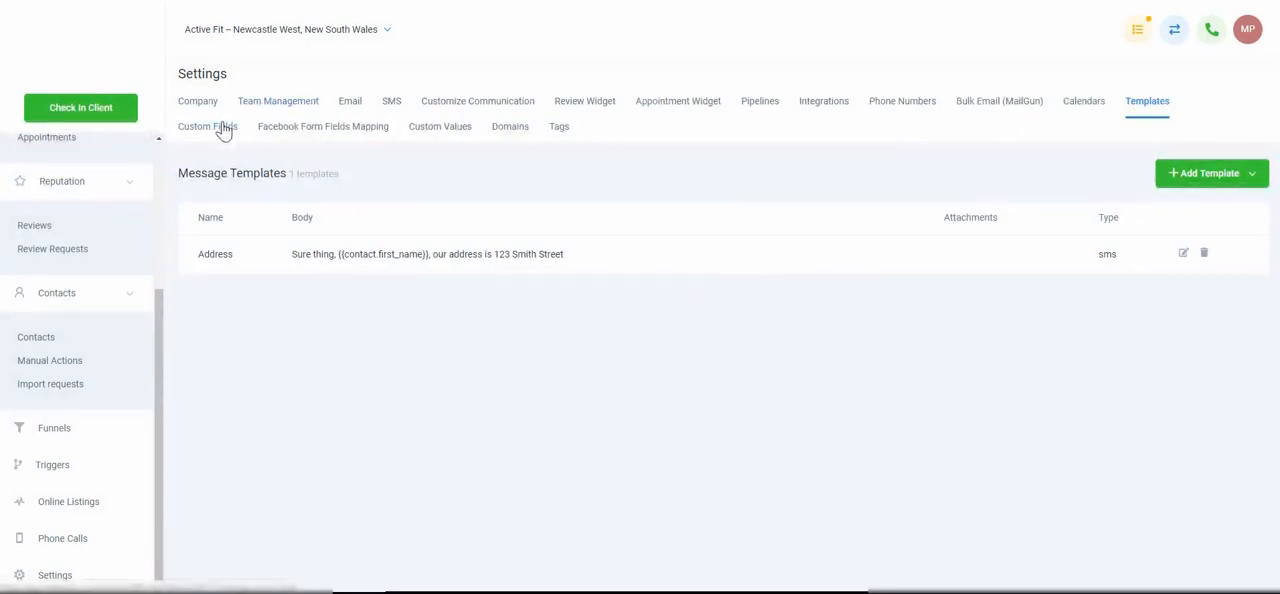
Check which template types can be added, without creating another template
{"action": "left_click", "coordinate": [1256, 180]}
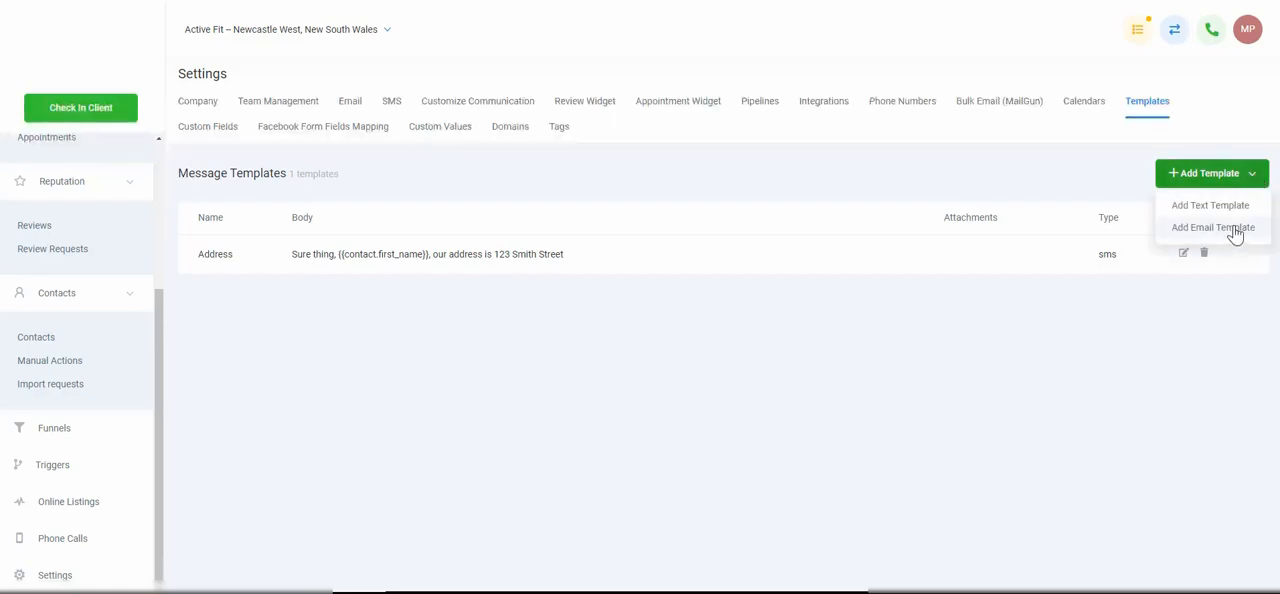
{"action": "left_click", "coordinate": [1185, 345]}
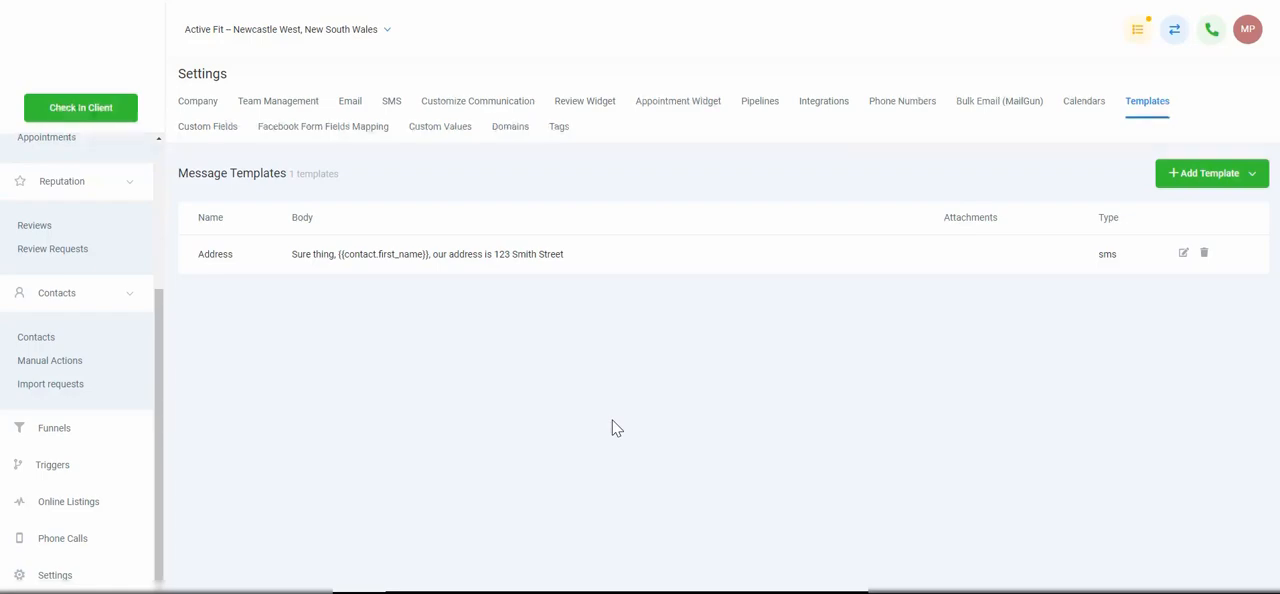
In the Custom Fields settings, rename the demo result field to "What is the RESULT that you are looking for?" and save it
{"action": "left_click", "coordinate": [214, 130]}
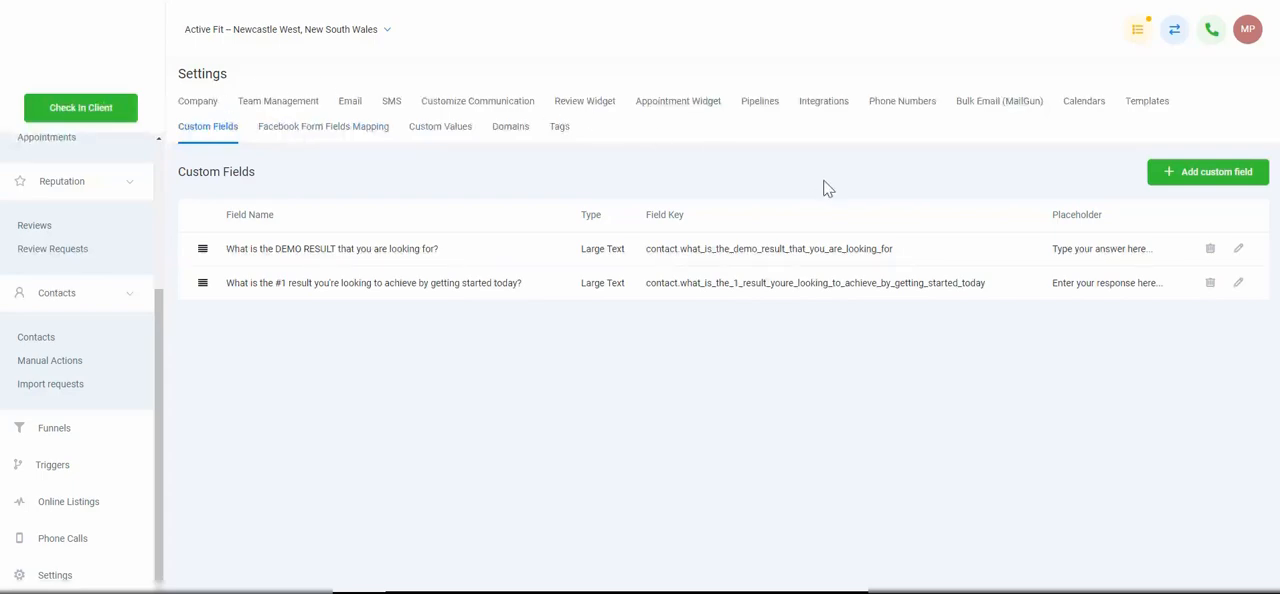
{"action": "left_click", "coordinate": [1239, 250]}
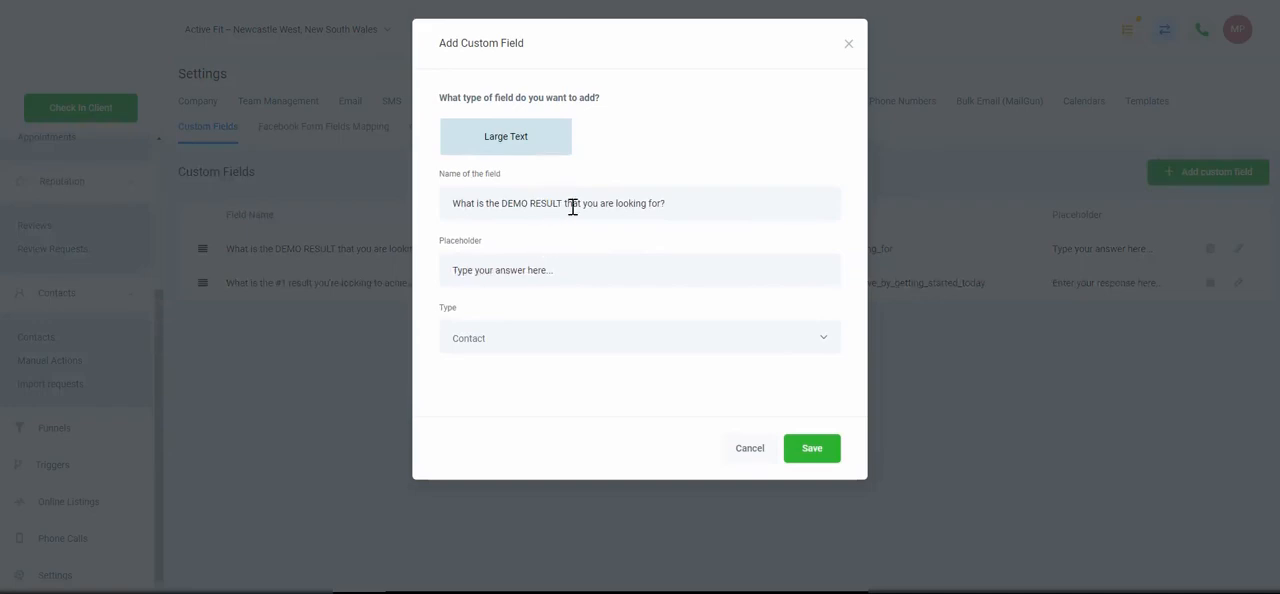
{"action": "double_click", "coordinate": [516, 205]}
{"action": "key", "text": "BackSpace"}
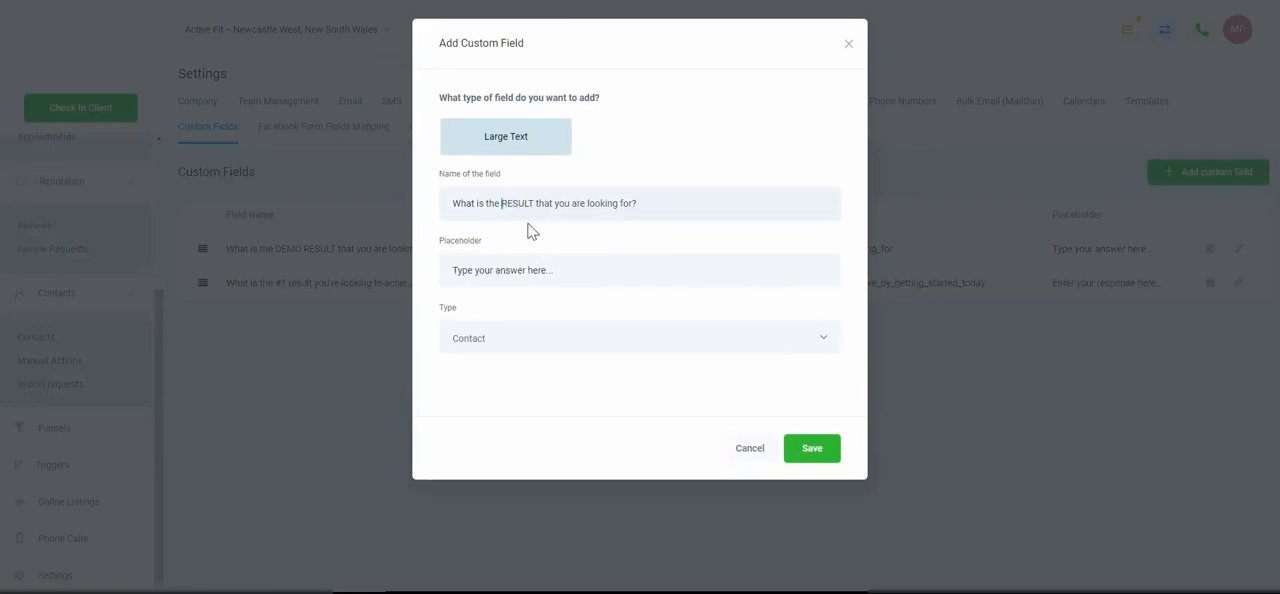
{"action": "left_click", "coordinate": [809, 452]}
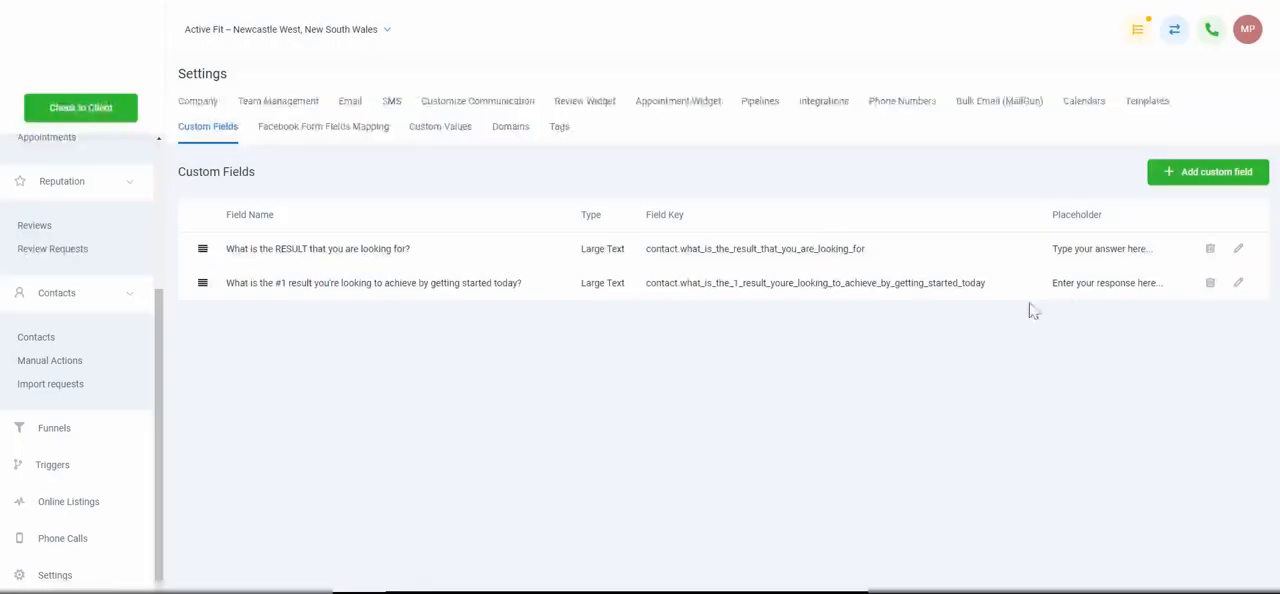
View the Facebook Form Fields Mapping, Custom Values, Domains and Tags settings in turn
{"action": "left_click", "coordinate": [346, 130]}
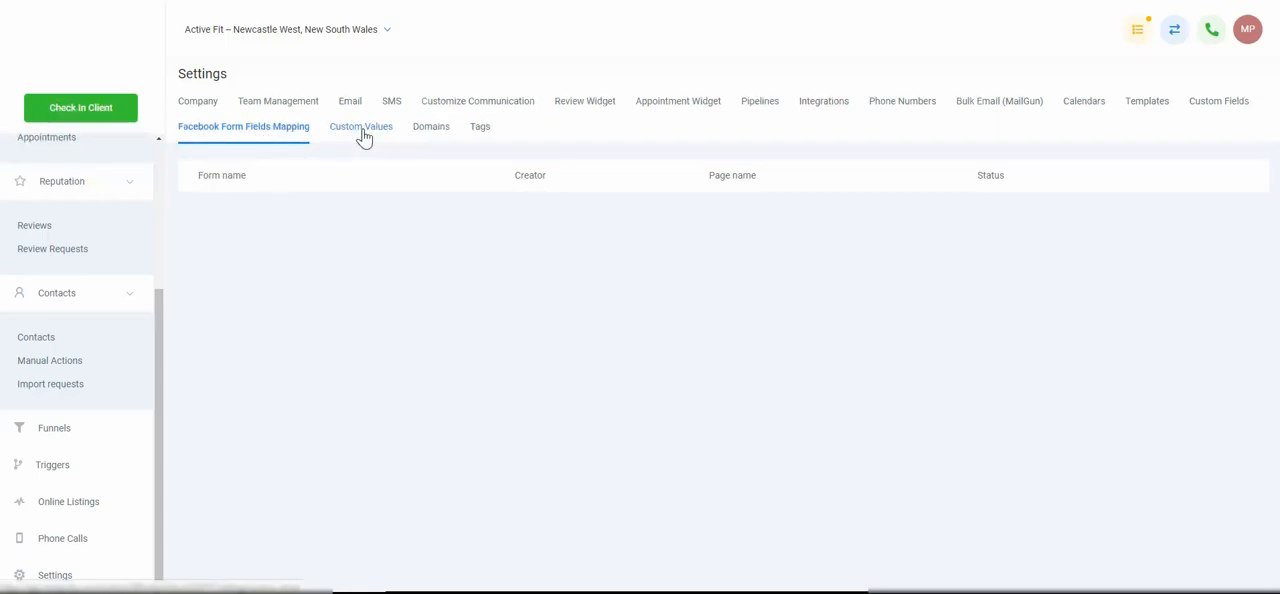
{"action": "left_click", "coordinate": [362, 131]}
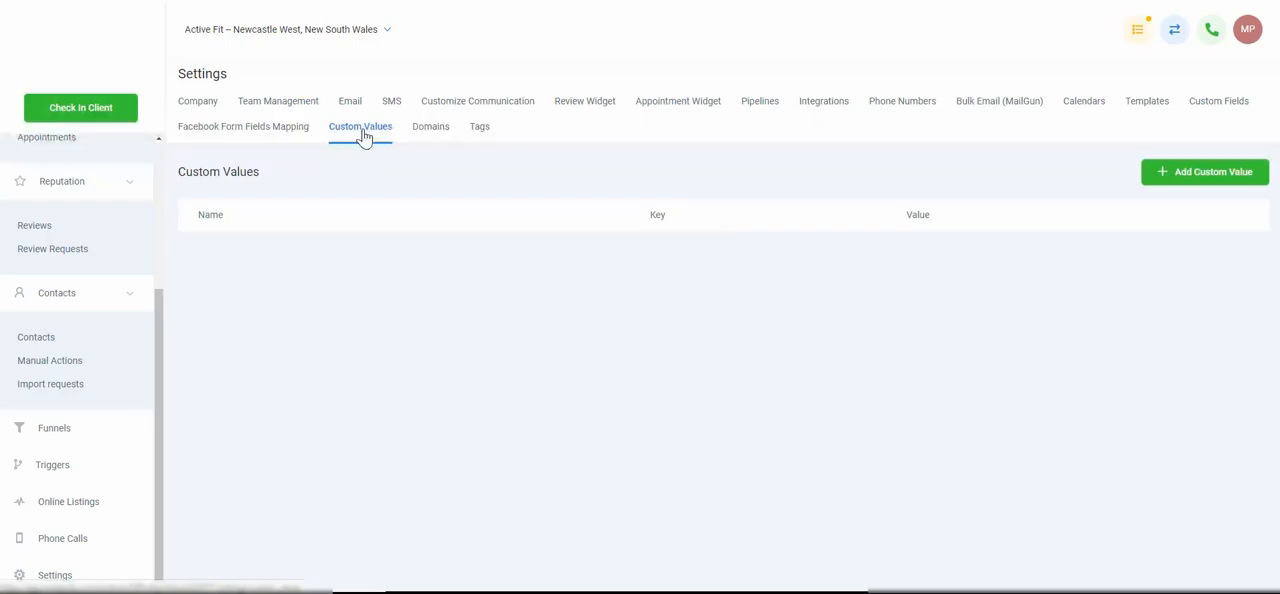
{"action": "left_click", "coordinate": [428, 134]}
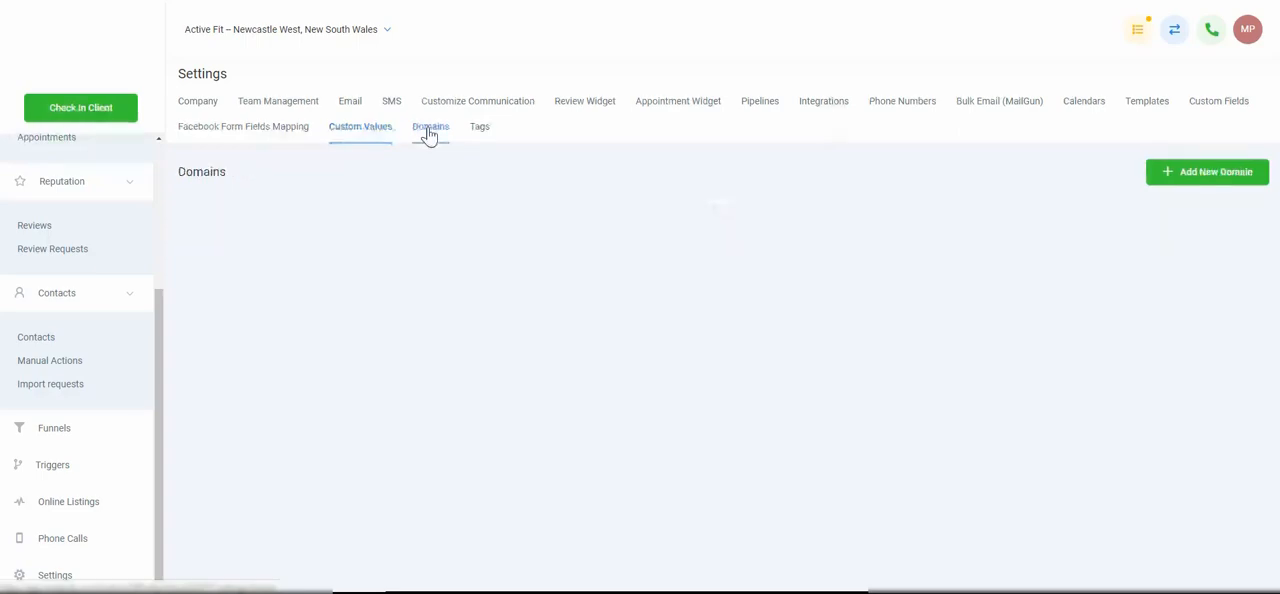
{"action": "left_click", "coordinate": [478, 130]}
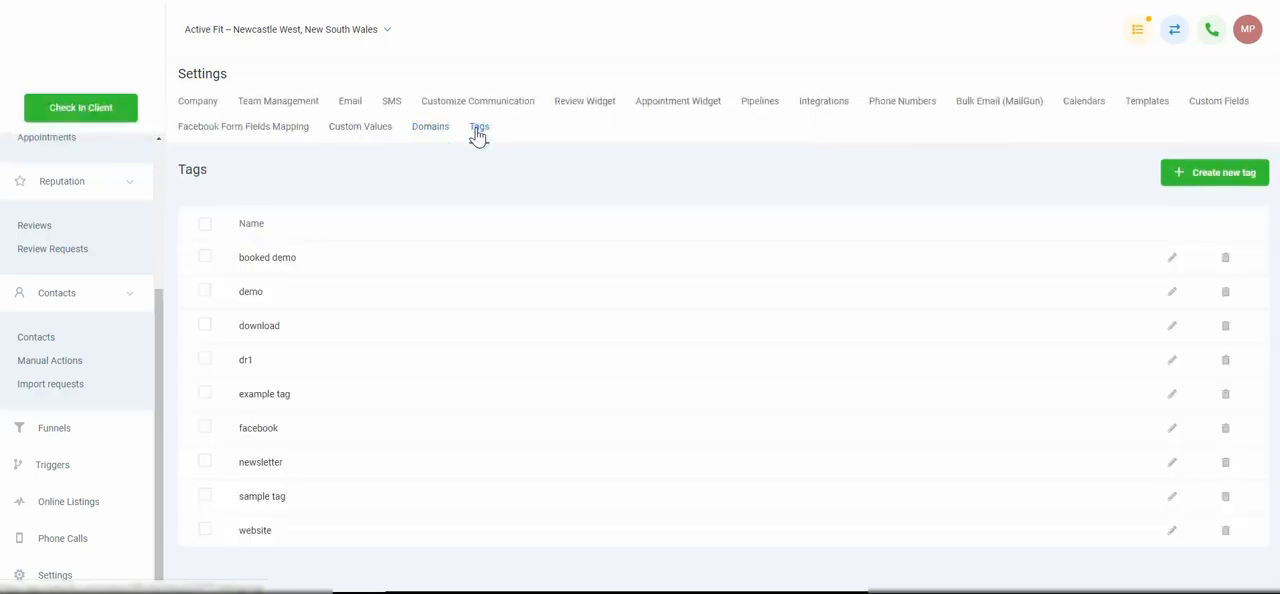